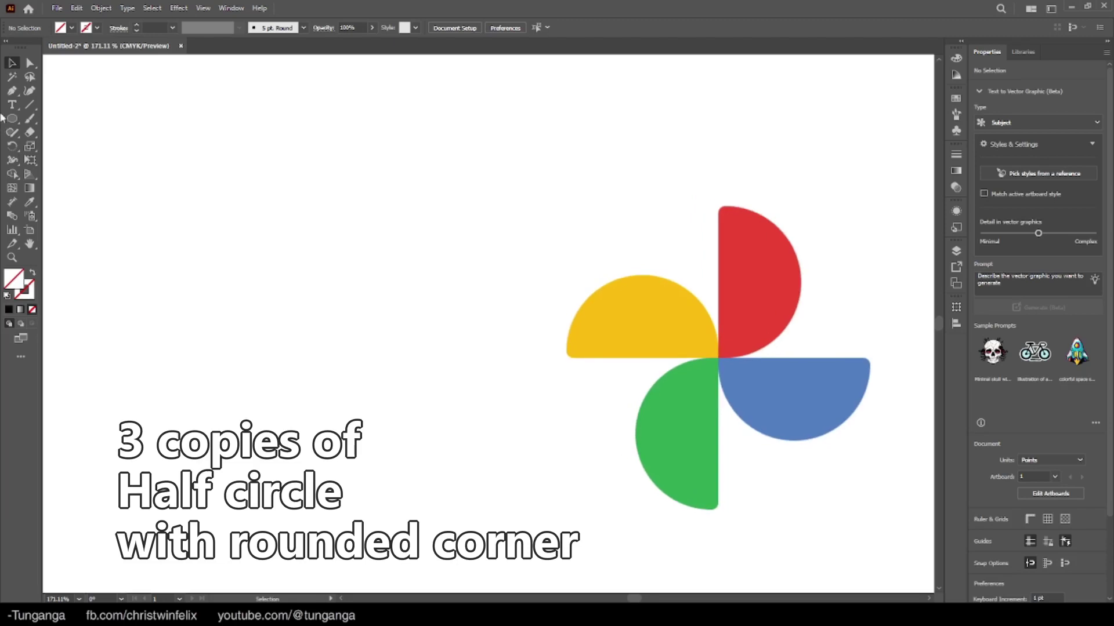
Draw a circle about 94 pt in diameter with a black fill and no stroke beside the coloured pinwheel.
{"action": "left_click", "coordinate": [14, 120]}
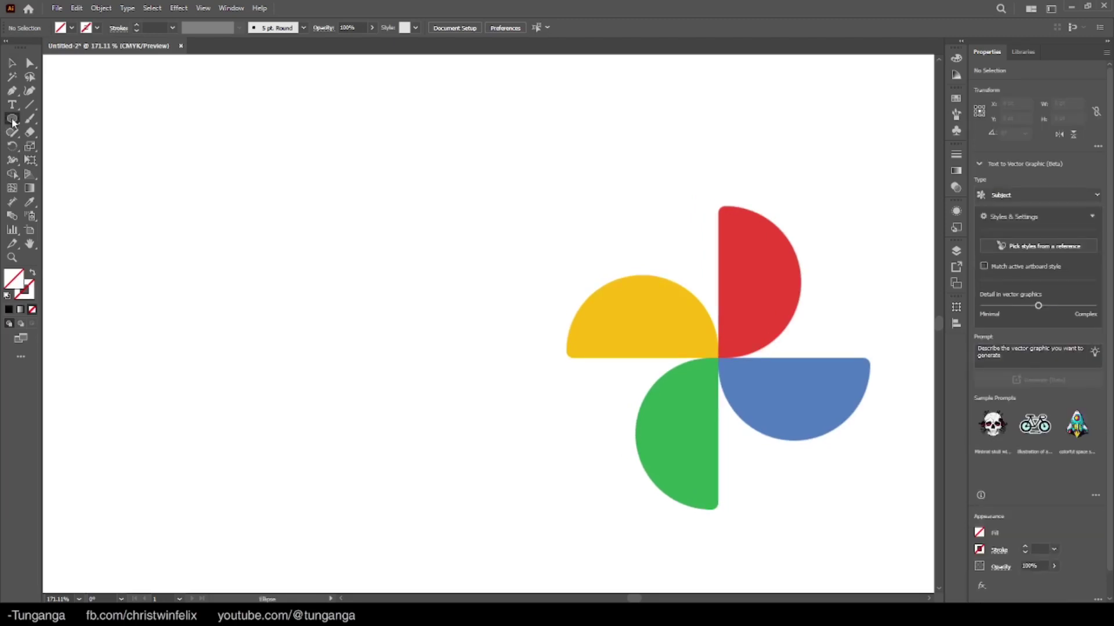
{"action": "left_click", "coordinate": [8, 310]}
{"action": "left_click_drag", "start_coordinate": [253, 295], "coordinate": [322, 336]}
{"action": "left_click_drag", "start_coordinate": [224, 286], "coordinate": [454, 289]}
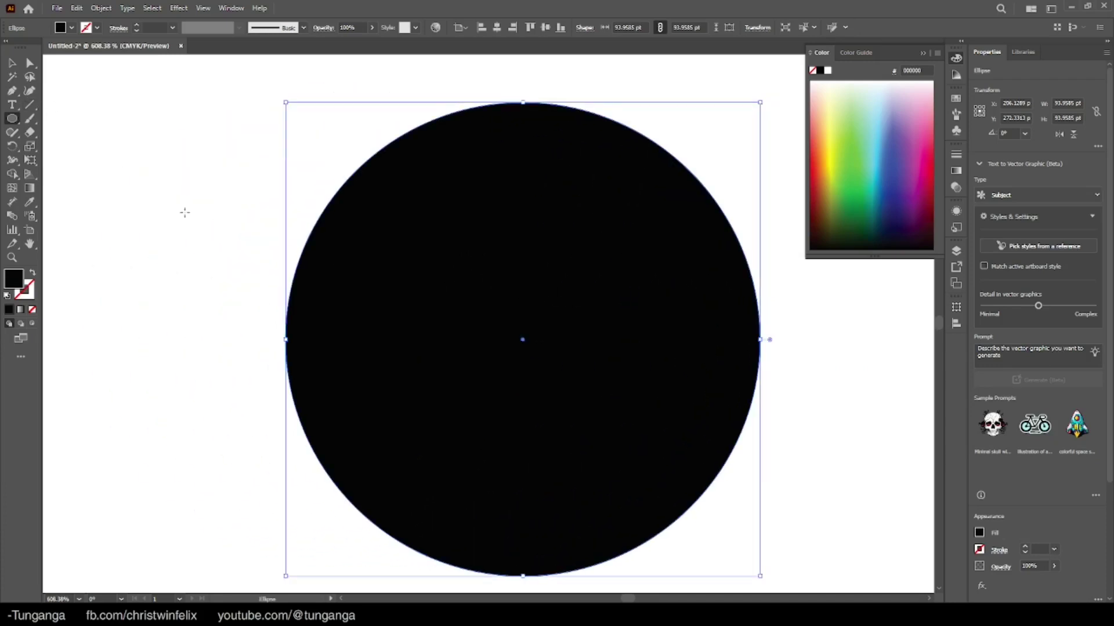
Delete the circle's left anchor point and collapse the left-pointing handles at the upper and lower anchors to form a straight-edged half circle.
{"action": "key", "text": "p"}
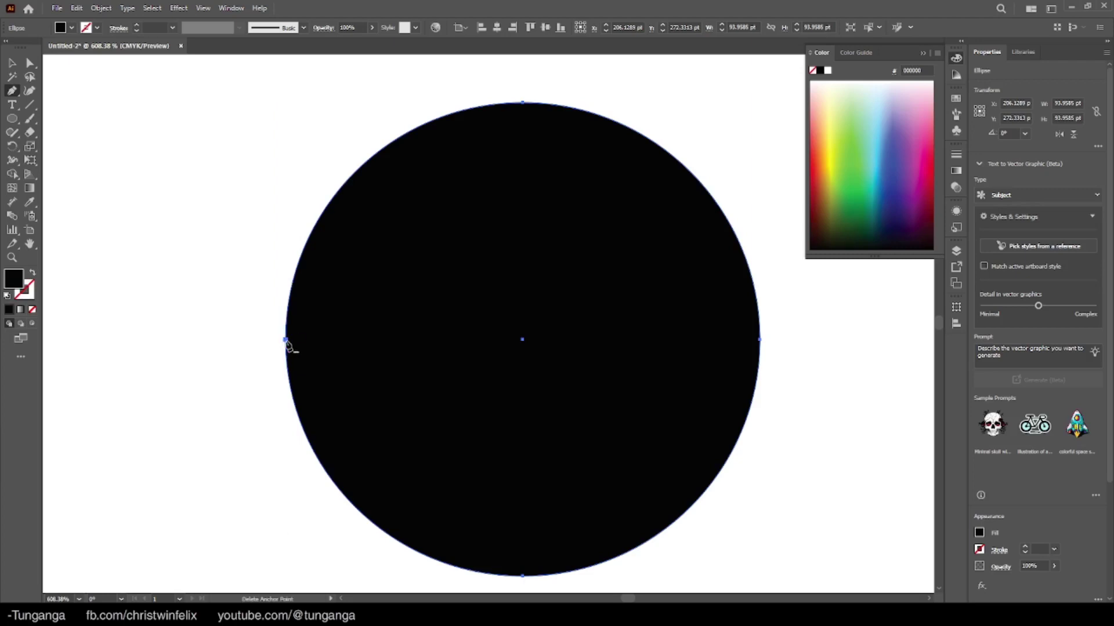
{"action": "left_click", "coordinate": [285, 340]}
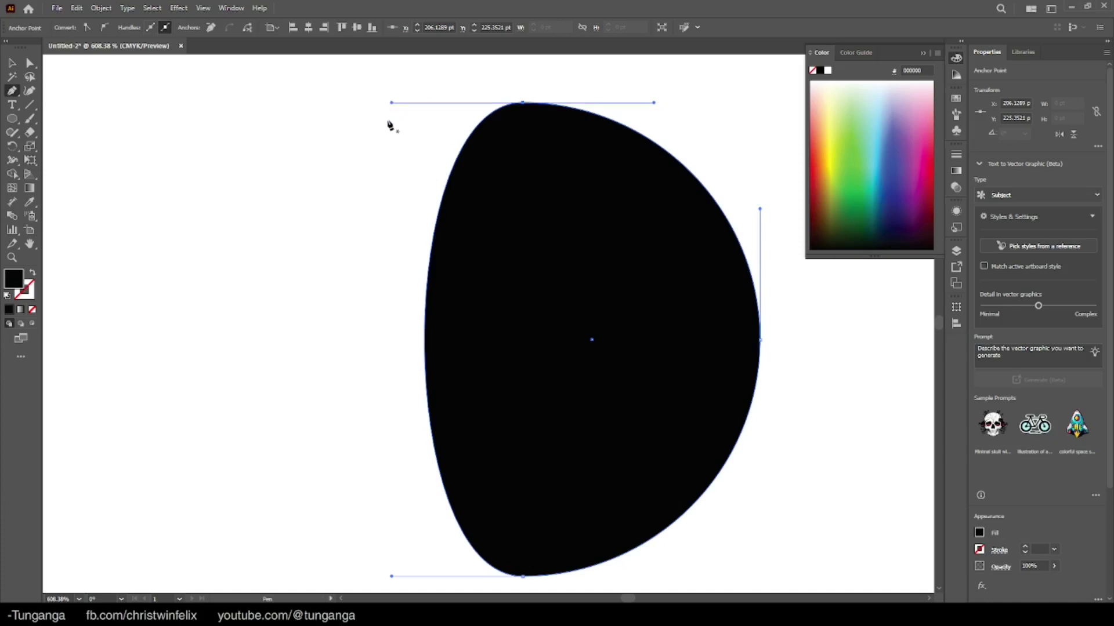
{"action": "key", "text": "alt+shift"}
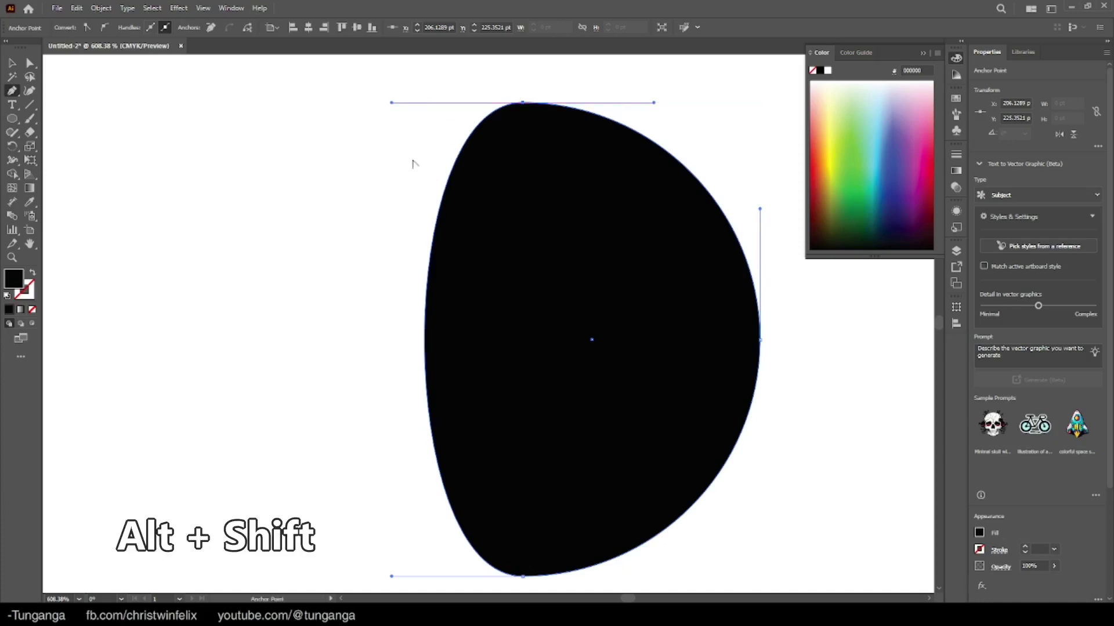
{"action": "left_click_drag", "start_coordinate": [392, 103], "coordinate": [509, 299]}
{"action": "left_click_drag", "start_coordinate": [391, 578], "coordinate": [512, 441]}
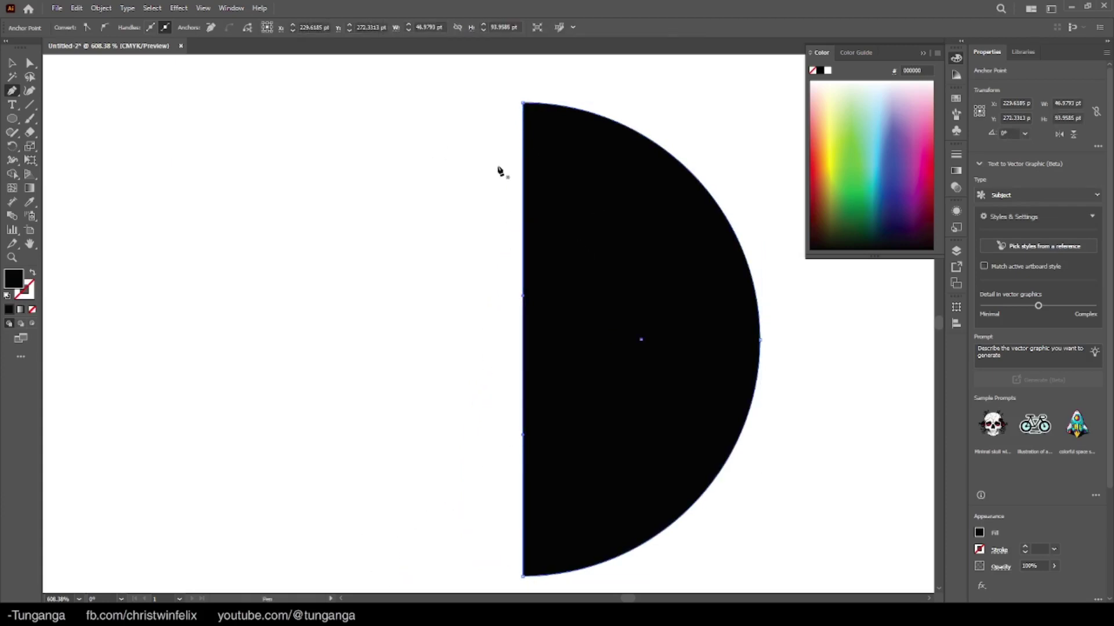
Round the upper-left corner of the half circle to a radius of about 3.5 pt.
{"action": "scroll", "coordinate": [639, 310], "scroll_direction": "down", "scroll_amount": 1}
{"action": "key", "text": "a"}
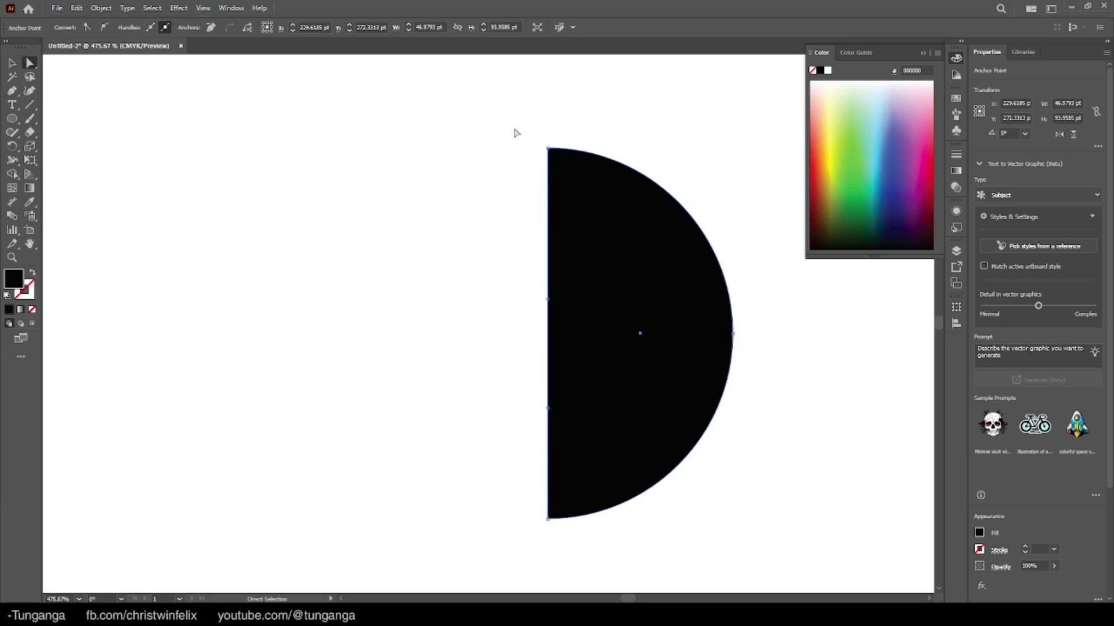
{"action": "left_click_drag", "start_coordinate": [590, 207], "coordinate": [539, 226]}
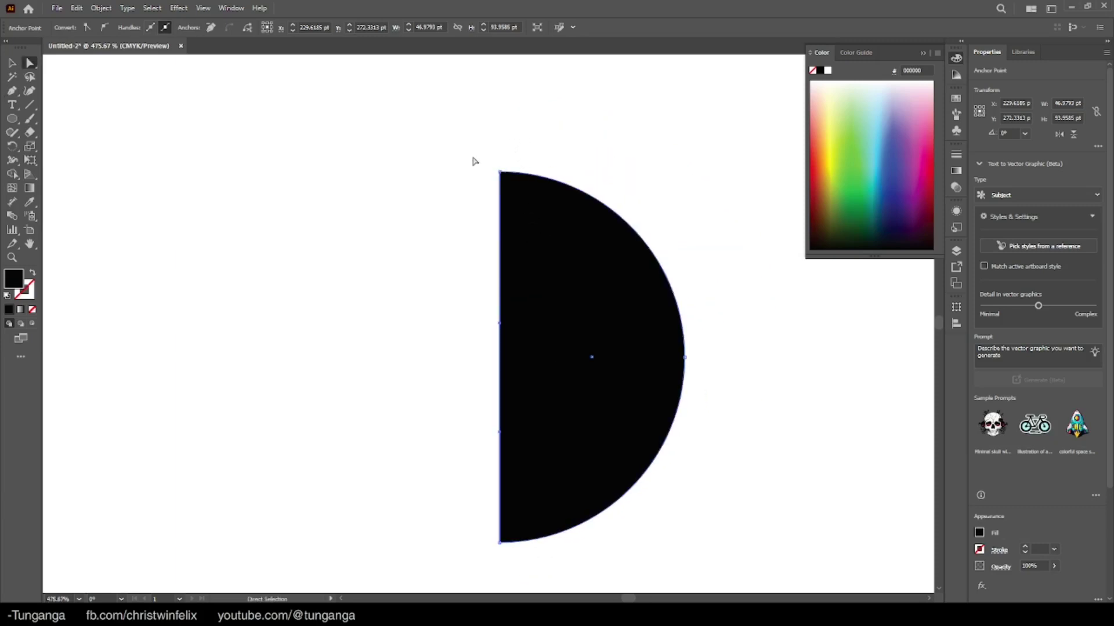
{"action": "left_click_drag", "start_coordinate": [456, 142], "coordinate": [543, 206]}
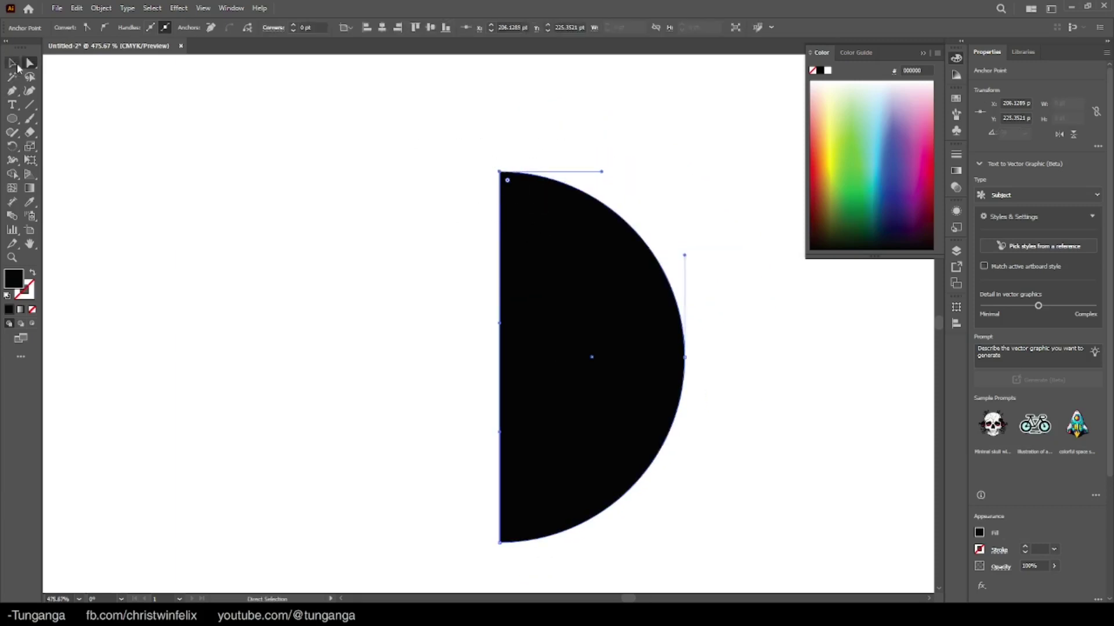
{"action": "left_click_drag", "start_coordinate": [473, 128], "coordinate": [555, 221]}
{"action": "scroll", "coordinate": [518, 193], "scroll_direction": "up", "scroll_amount": 1}
{"action": "left_click_drag", "start_coordinate": [503, 176], "coordinate": [516, 187]}
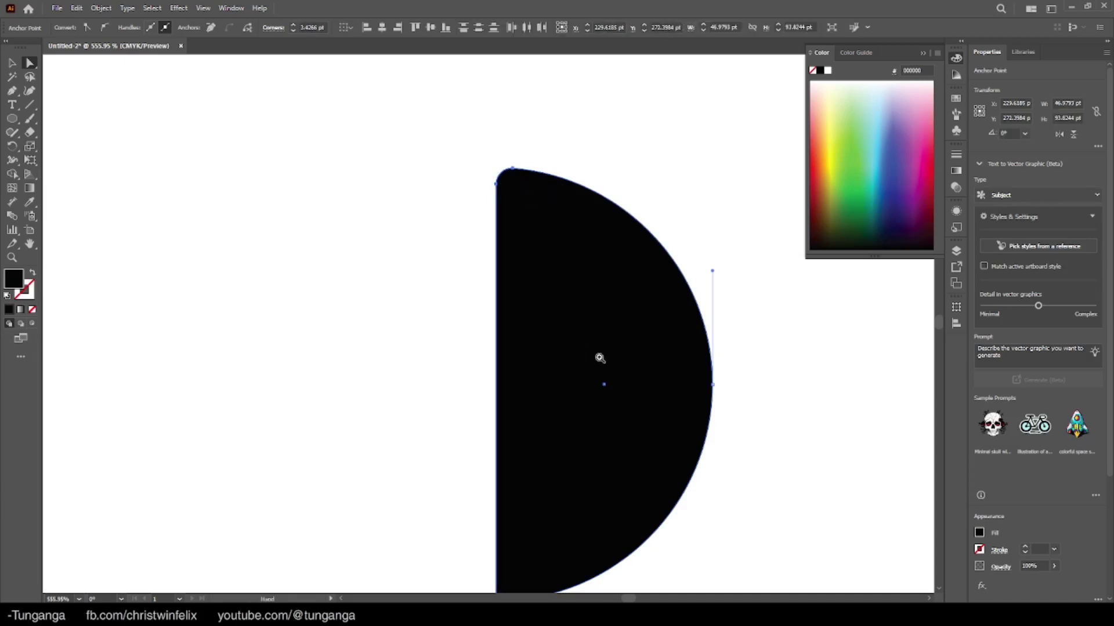
{"action": "left_click_drag", "start_coordinate": [600, 359], "coordinate": [509, 348]}
{"action": "scroll", "coordinate": [499, 314], "scroll_direction": "down", "scroll_amount": 1}
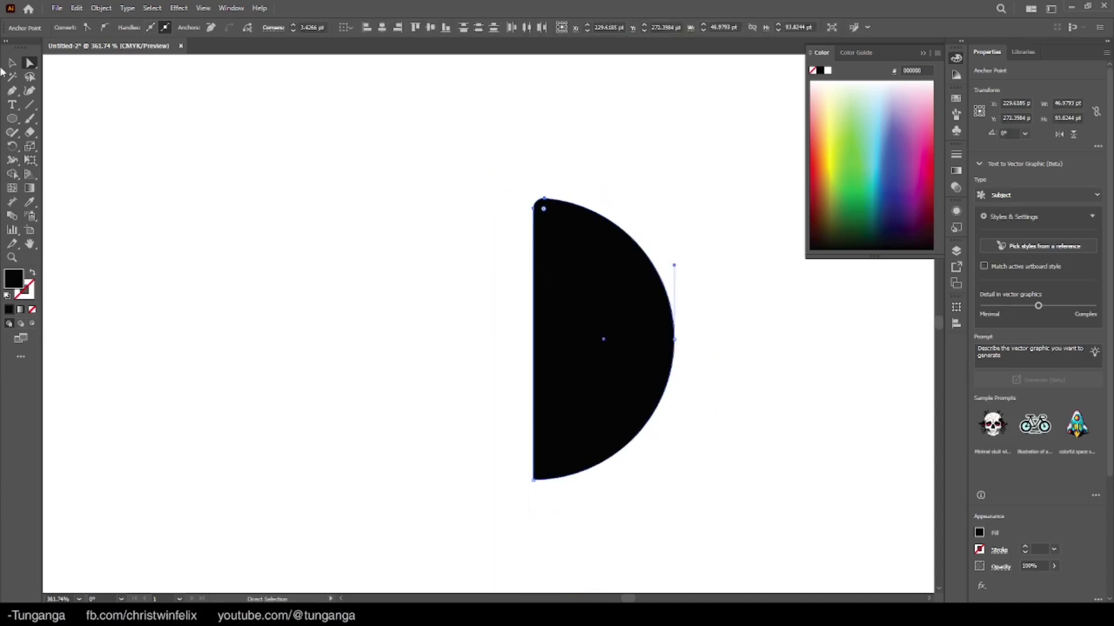
Apply a Transform effect to the half circle with a 90° rotation, 3 copies and the lower-left reference point.
{"action": "left_click", "coordinate": [11, 62]}
{"action": "left_click_drag", "start_coordinate": [483, 459], "coordinate": [420, 341]}
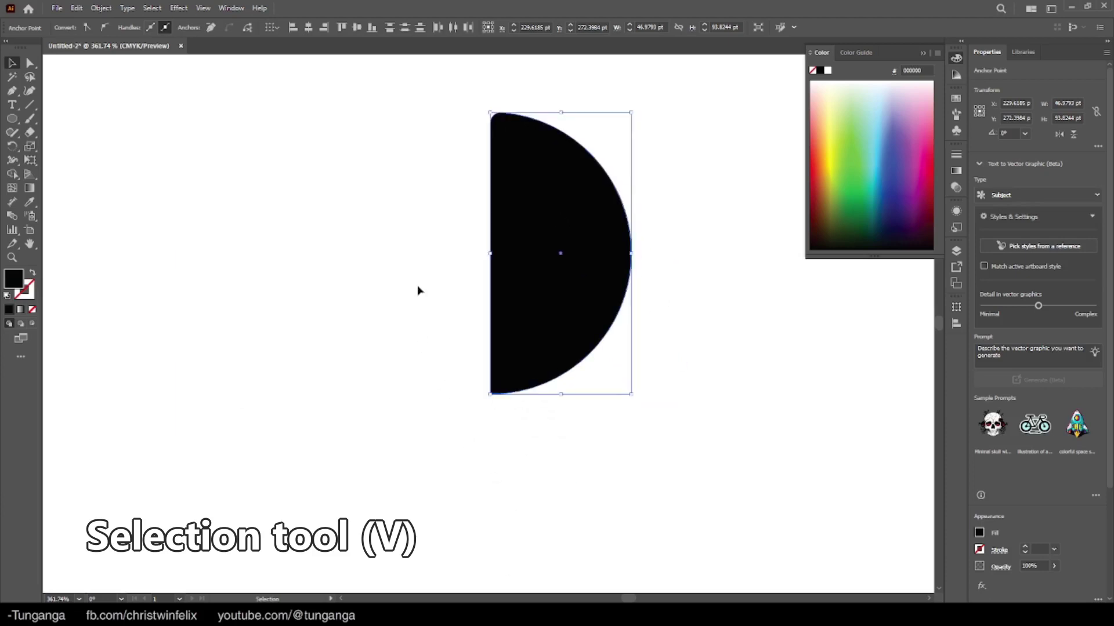
{"action": "left_click", "coordinate": [177, 8]}
{"action": "mouse_move", "coordinate": [244, 103]}
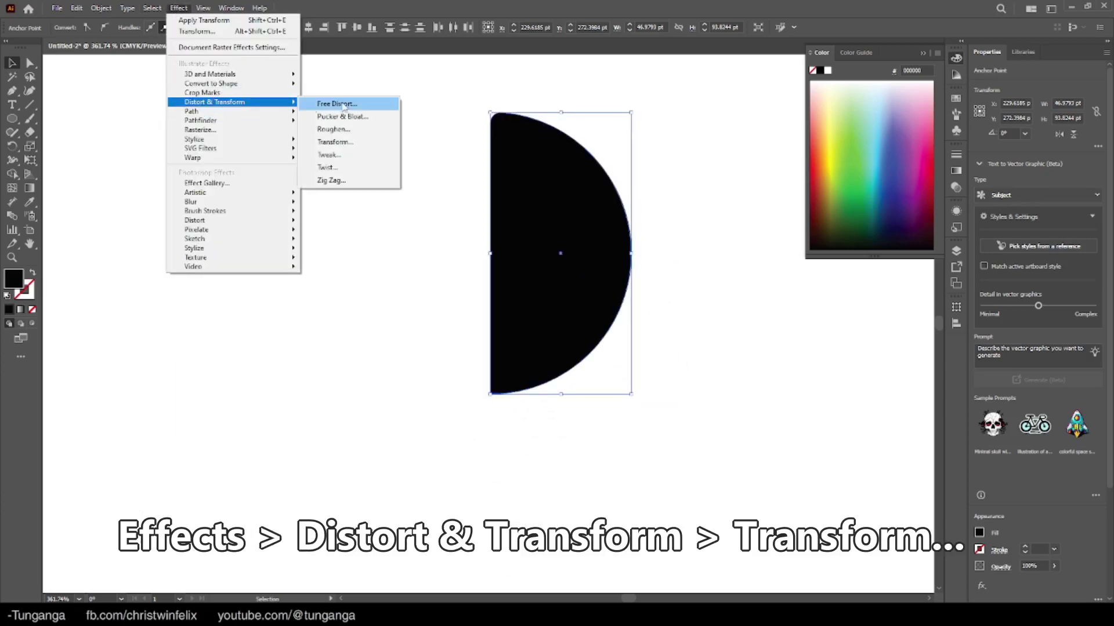
{"action": "left_click", "coordinate": [351, 142]}
{"action": "left_click", "coordinate": [651, 325]}
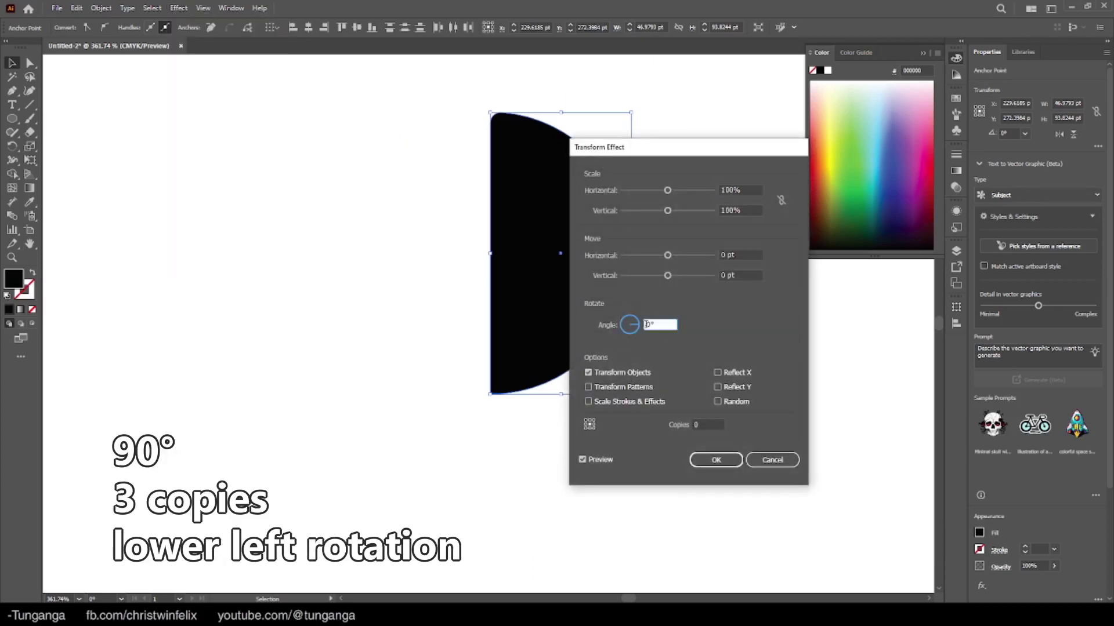
{"action": "type", "text": "90"}
{"action": "key", "text": "Tab"}
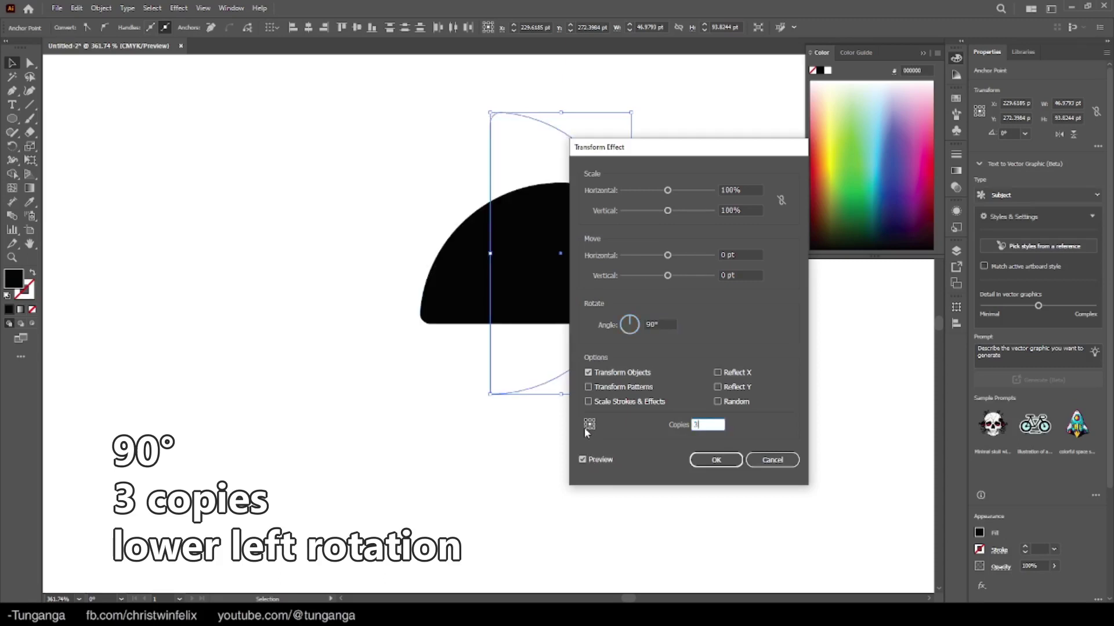
{"action": "left_click", "coordinate": [585, 427]}
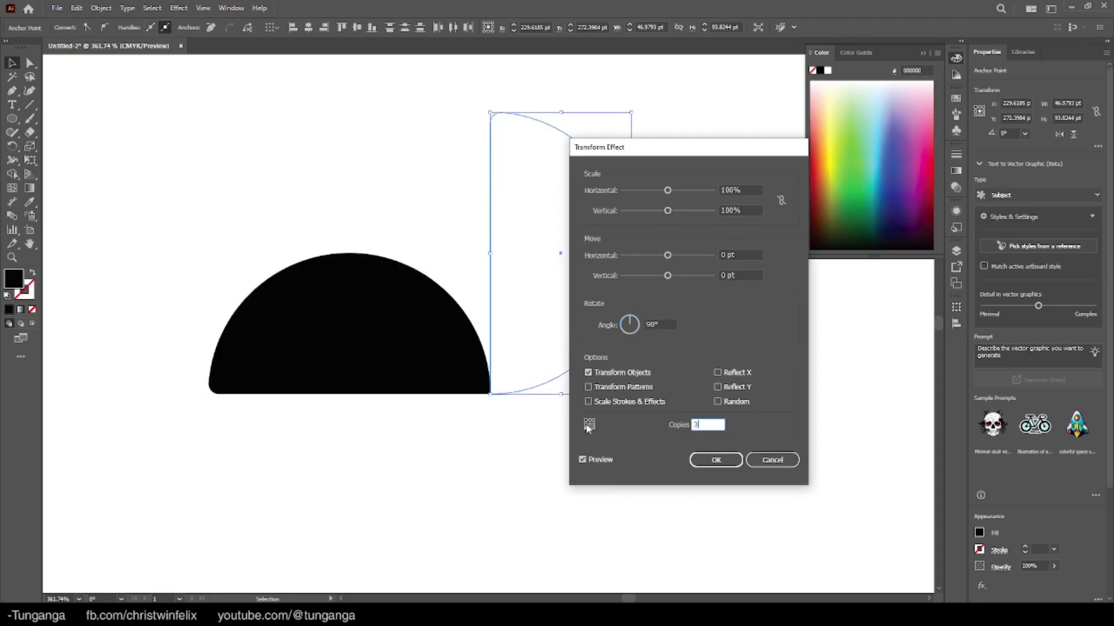
{"action": "left_click", "coordinate": [716, 460]}
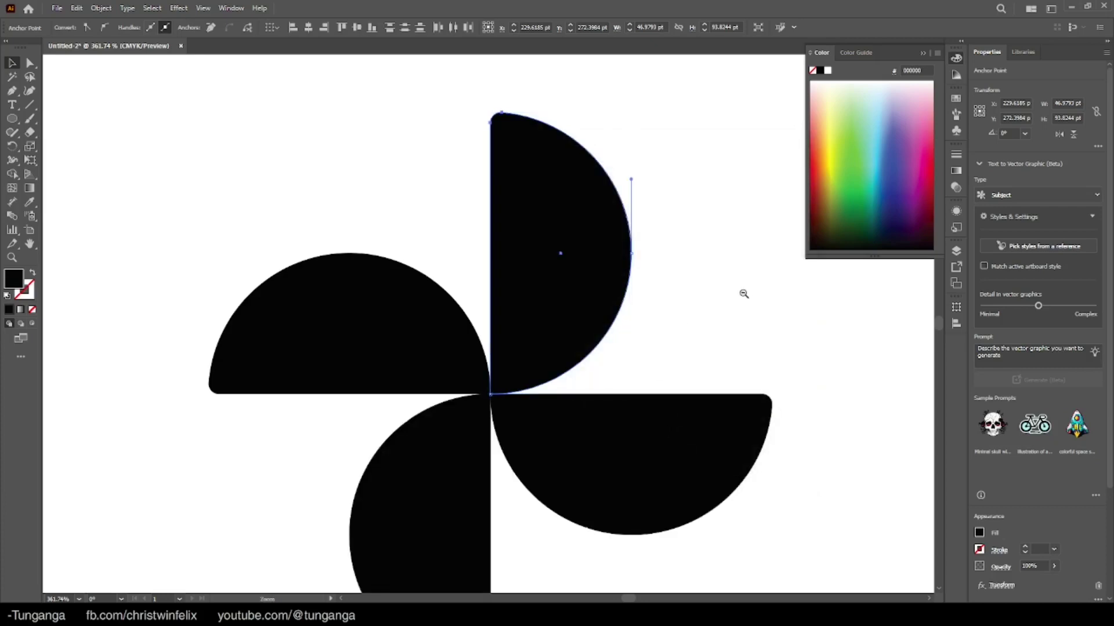
Expand the appearance of the rotated half circles and ungroup them into separate shapes.
{"action": "scroll", "coordinate": [741, 294], "scroll_direction": "down", "scroll_amount": 3}
{"action": "left_click_drag", "start_coordinate": [689, 316], "coordinate": [482, 325]}
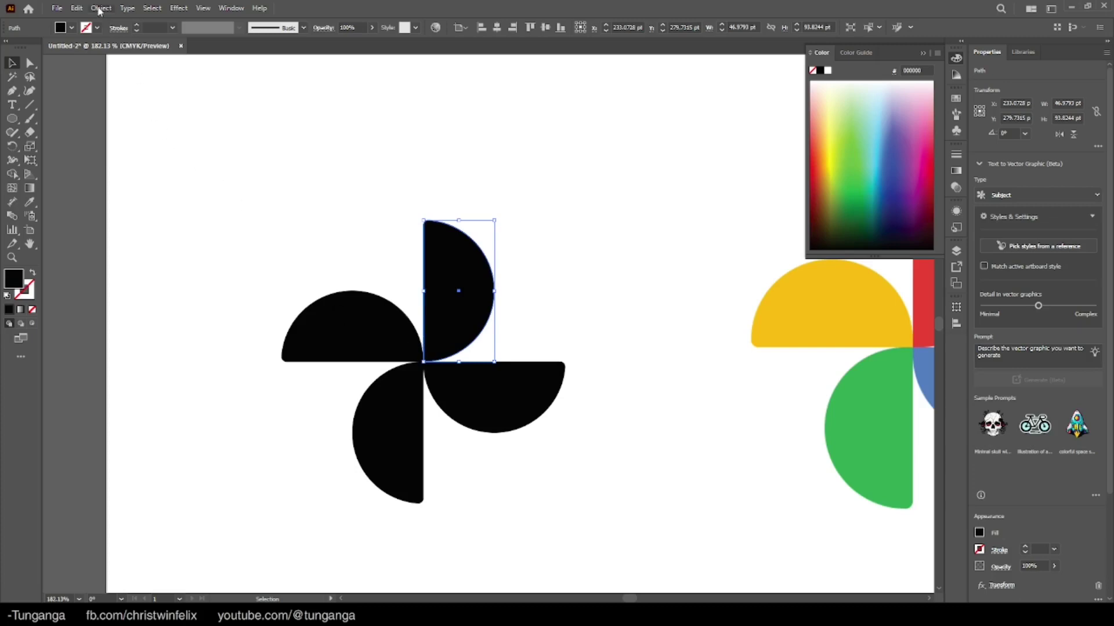
{"action": "left_click", "coordinate": [100, 8]}
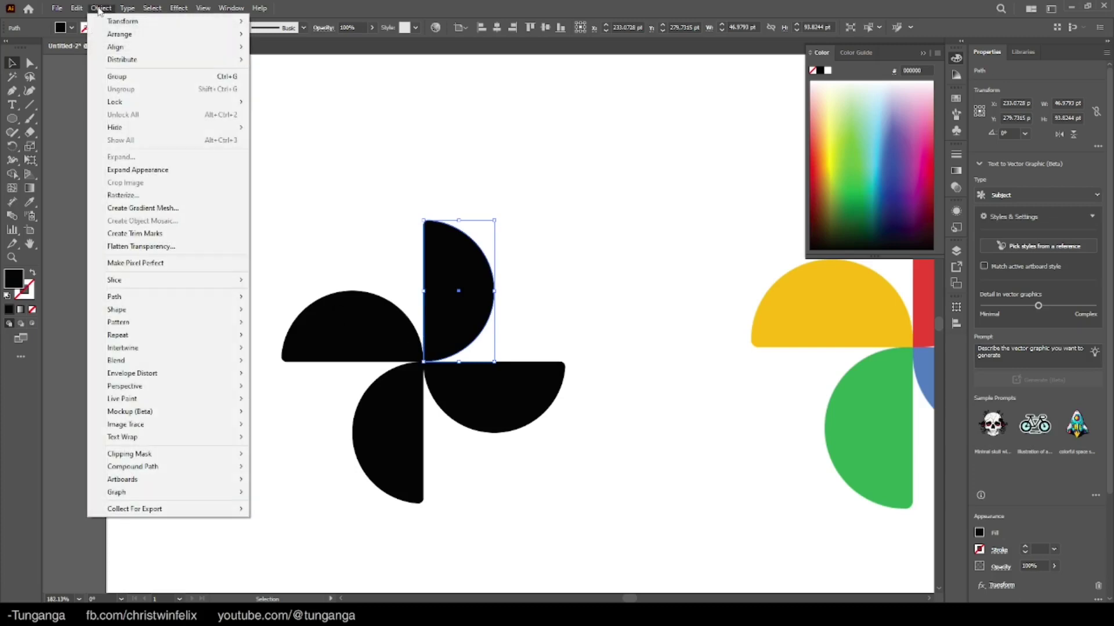
{"action": "left_click", "coordinate": [182, 176]}
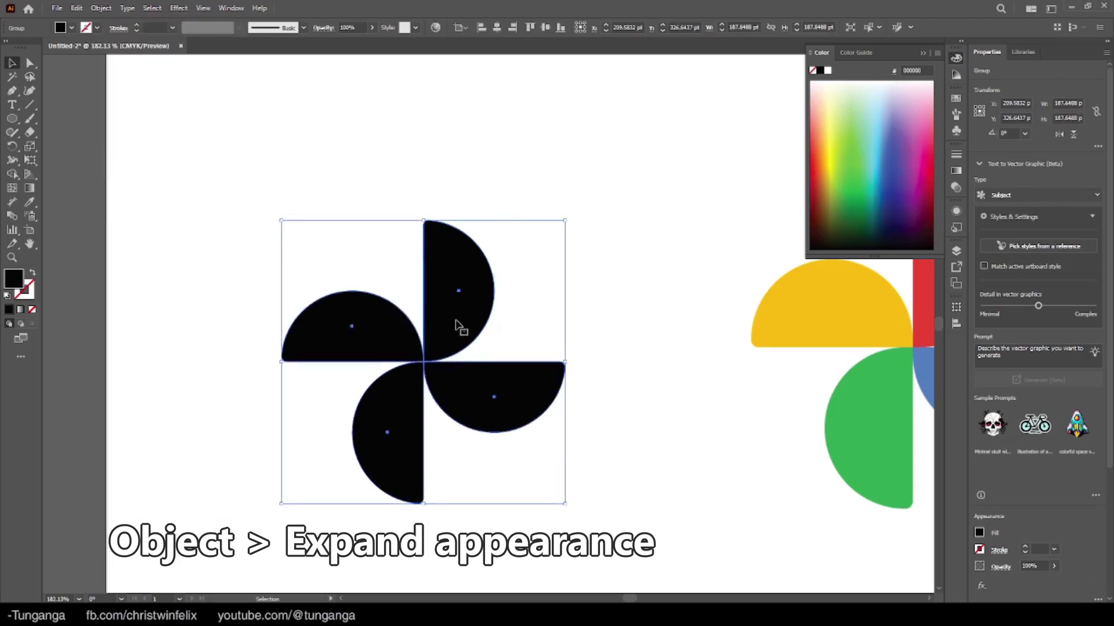
{"action": "right_click", "coordinate": [459, 323]}
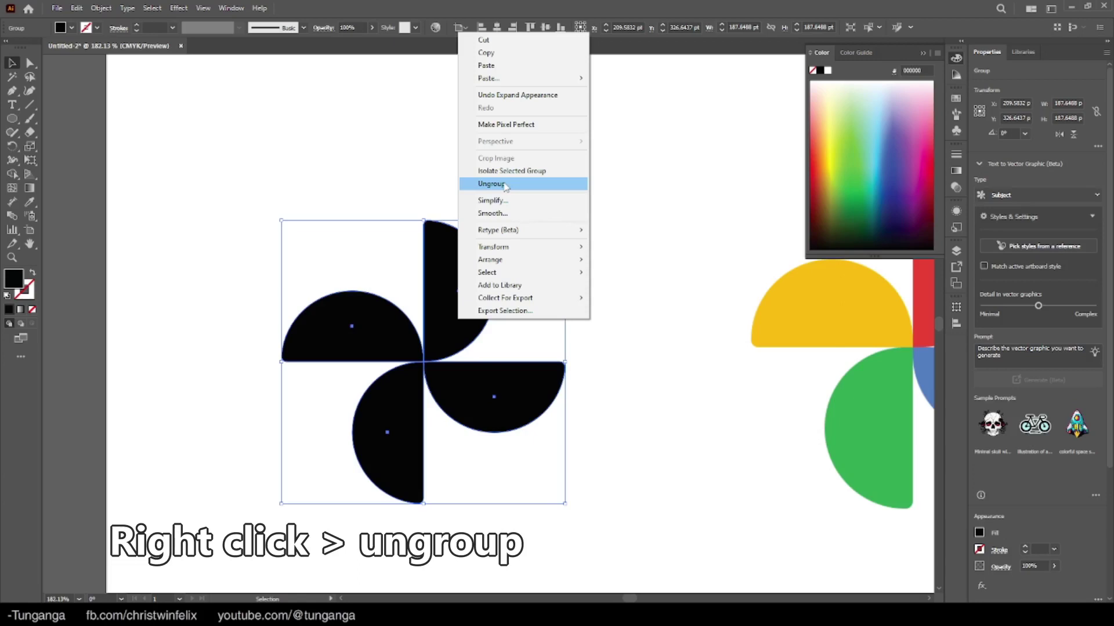
{"action": "left_click", "coordinate": [506, 186]}
{"action": "left_click_drag", "start_coordinate": [599, 308], "coordinate": [417, 316]}
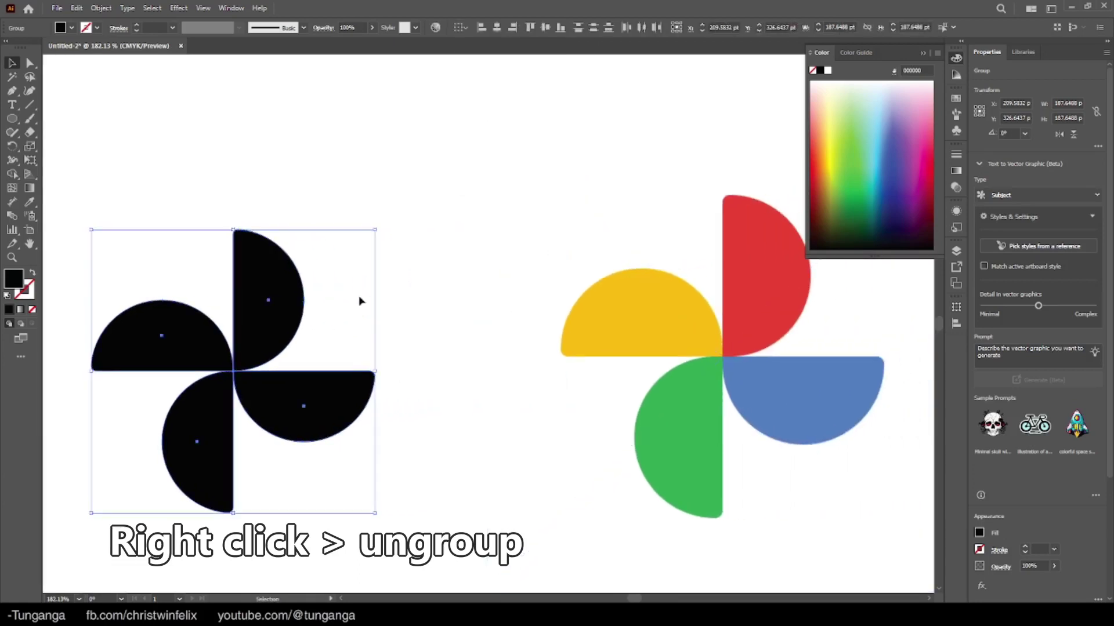
{"action": "left_click", "coordinate": [306, 193]}
Colour the upper half circle red and the left one yellow by sampling the matching blades of the reference pinwheel with the Eyedropper.
{"action": "left_click", "coordinate": [277, 291]}
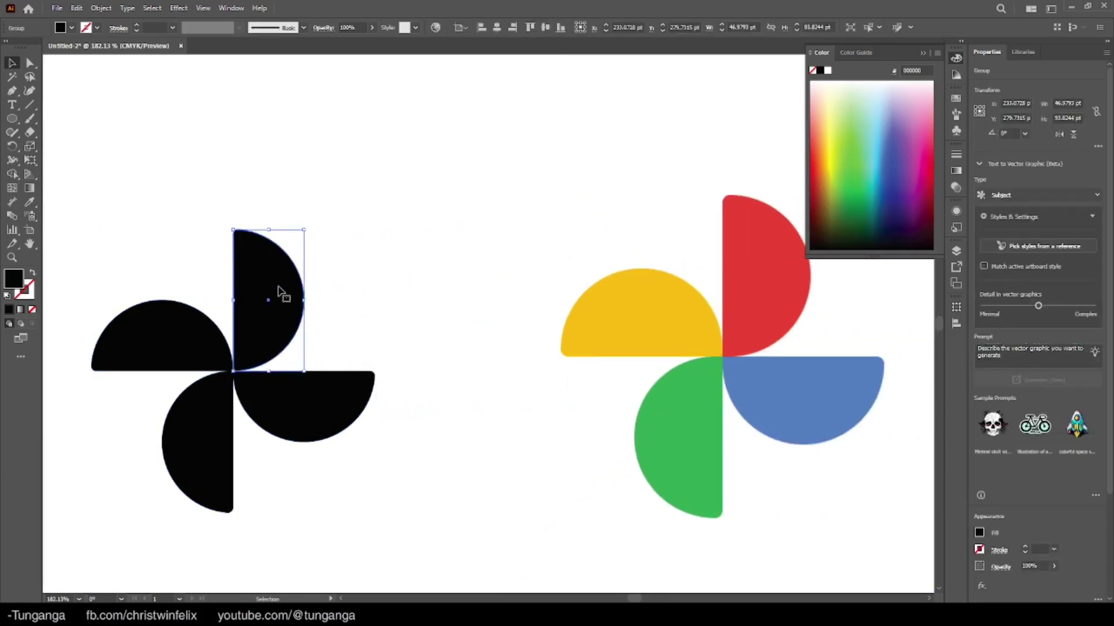
{"action": "key", "text": "i"}
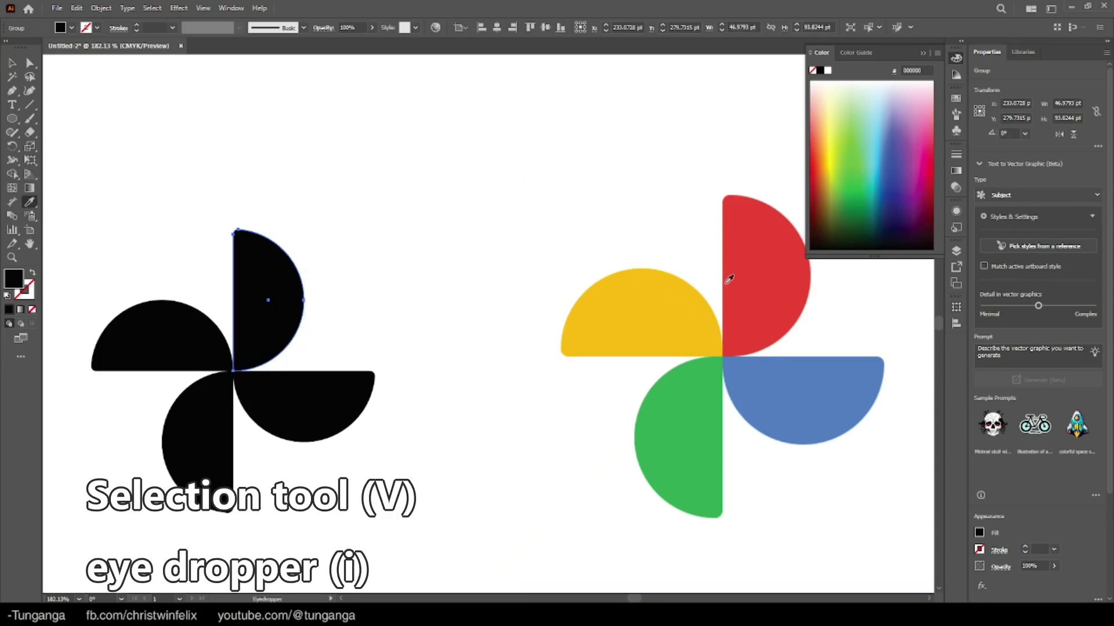
{"action": "left_click", "coordinate": [763, 260]}
{"action": "key", "text": "v"}
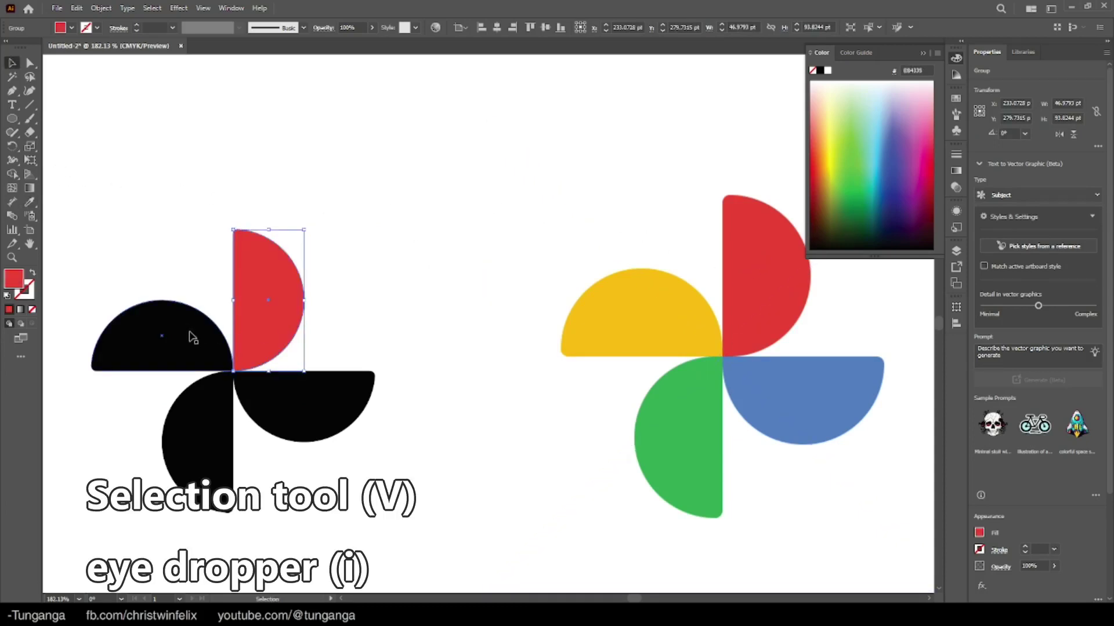
{"action": "left_click", "coordinate": [165, 332]}
{"action": "key", "text": "i"}
{"action": "left_click", "coordinate": [607, 310]}
{"action": "key", "text": "v"}
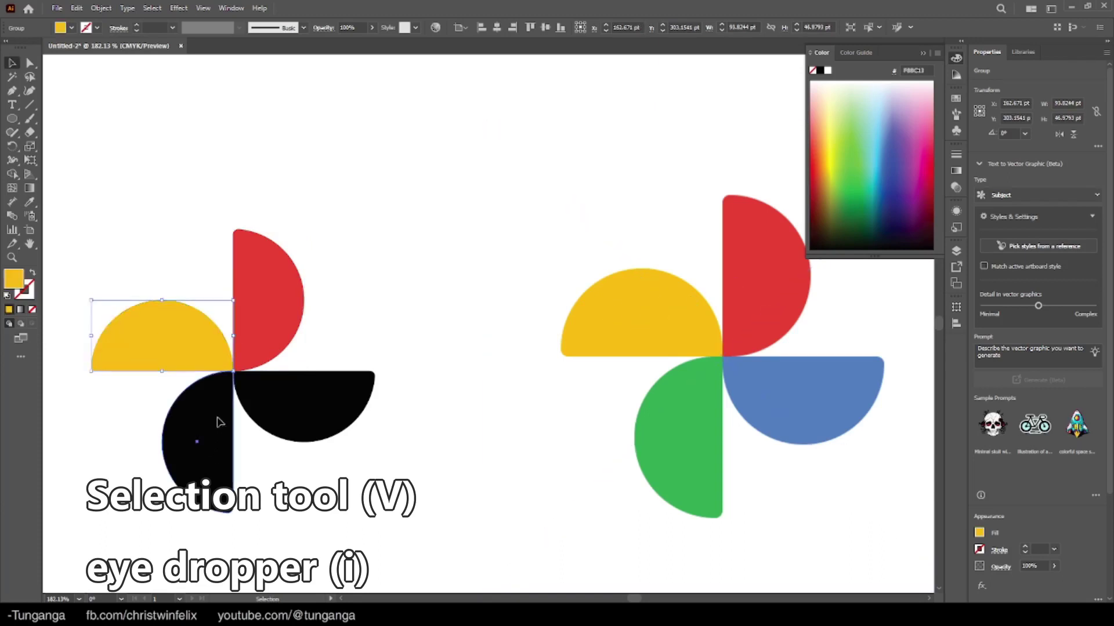
Colour the lower half circle green and the right one blue by sampling the matching reference blades with the Eyedropper.
{"action": "left_click", "coordinate": [220, 424]}
{"action": "key", "text": "i"}
{"action": "left_click", "coordinate": [686, 425]}
{"action": "key", "text": "v"}
{"action": "left_click", "coordinate": [296, 406]}
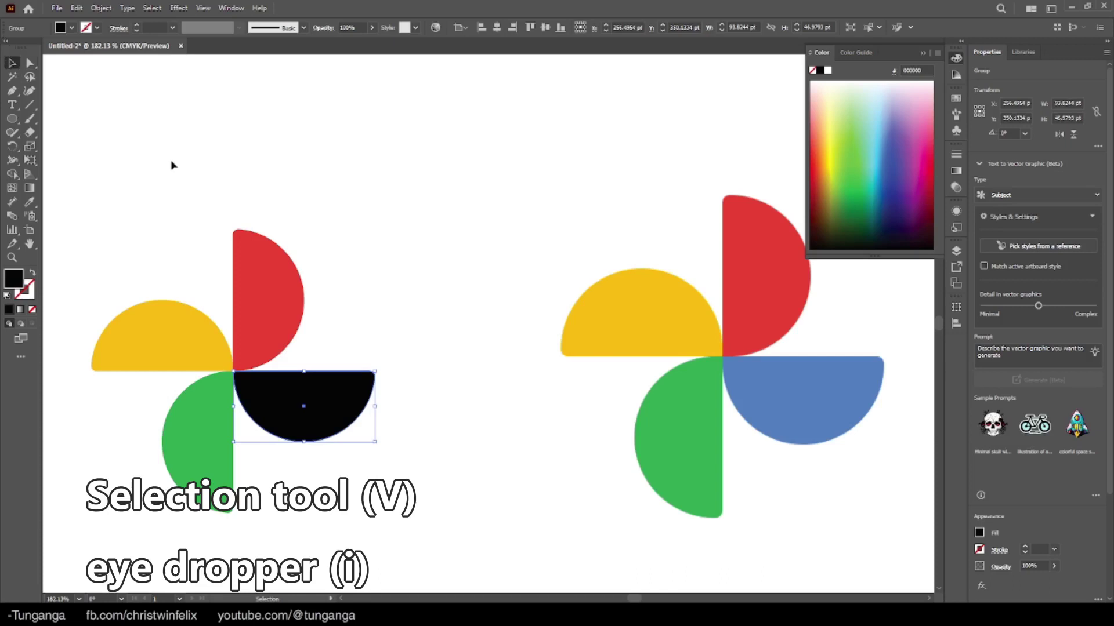
{"action": "key", "text": "i"}
{"action": "left_click", "coordinate": [835, 377]}
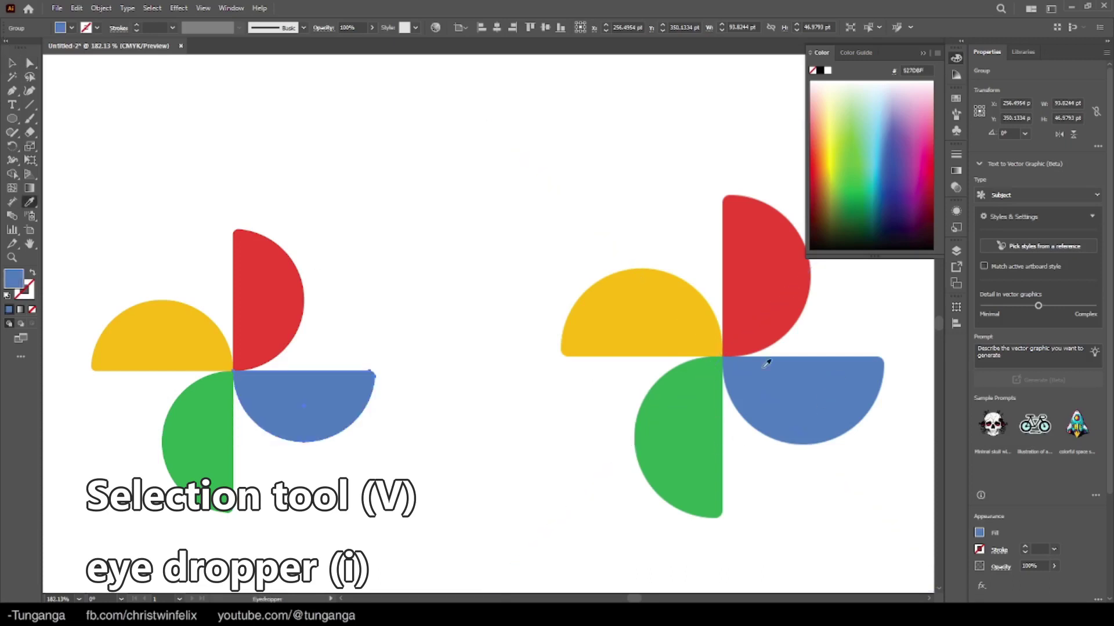
{"action": "key", "text": "v"}
{"action": "left_click", "coordinate": [346, 210]}
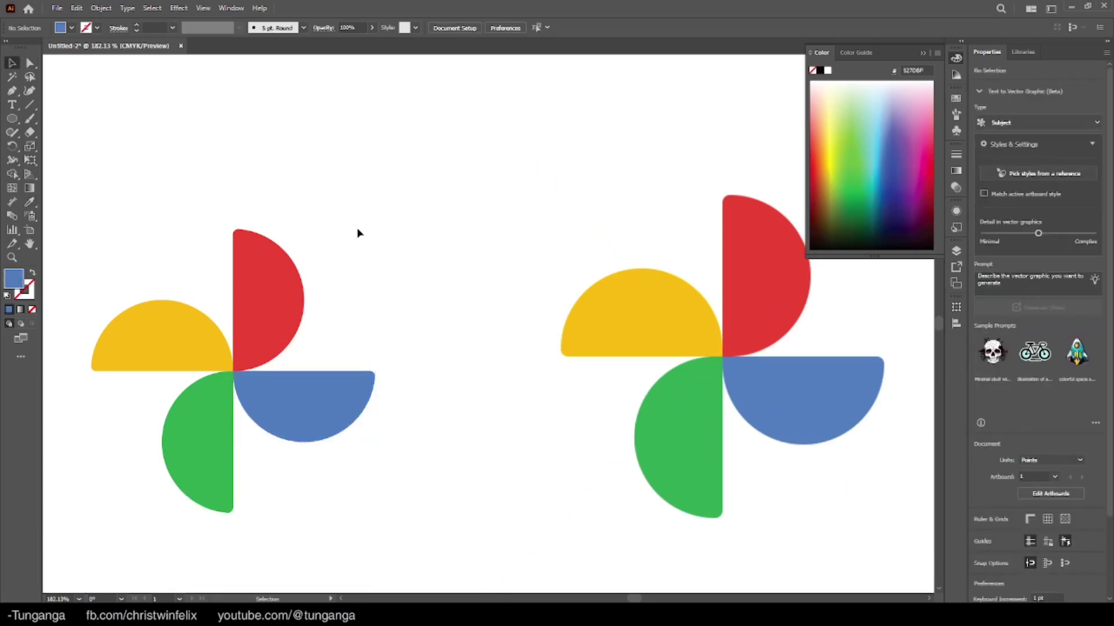
Move the new red half circle over the reference's red blade and swap its fill and stroke so it has only a red outline.
{"action": "left_click_drag", "start_coordinate": [368, 283], "coordinate": [354, 297]}
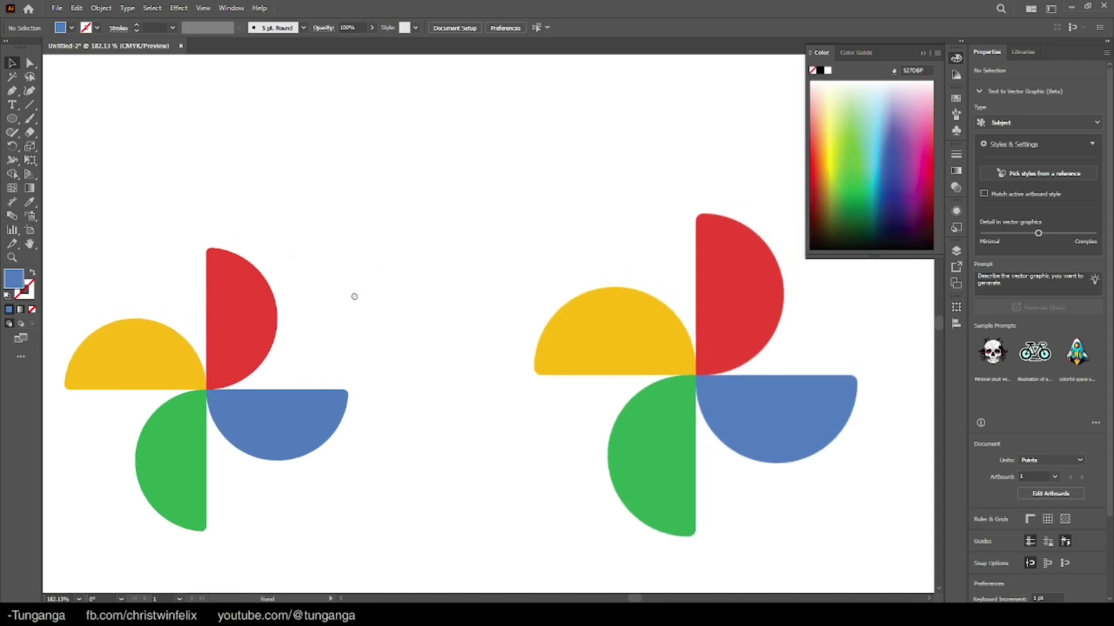
{"action": "left_click", "coordinate": [256, 313]}
{"action": "left_click_drag", "start_coordinate": [229, 293], "coordinate": [722, 265]}
{"action": "left_click", "coordinate": [31, 272]}
{"action": "scroll", "coordinate": [761, 299], "scroll_direction": "up", "scroll_amount": 3}
{"action": "scroll", "coordinate": [863, 286], "scroll_direction": "right", "scroll_amount": 2}
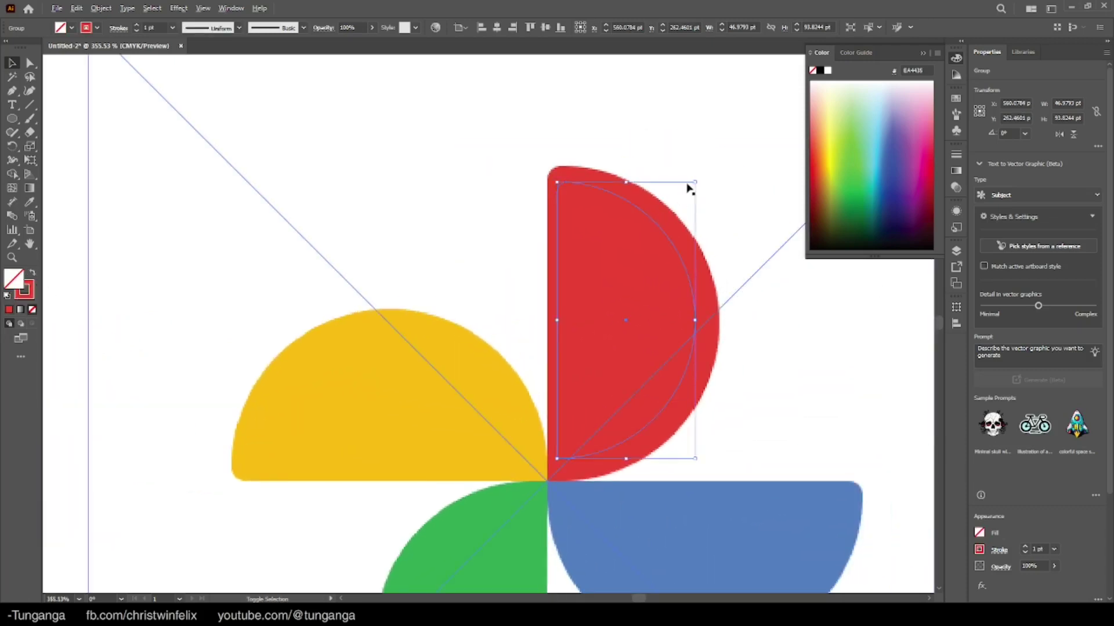
Enlarge the red outline to about 59 by 118 pt and nudge it sideways to compare it with the reference blade.
{"action": "left_click_drag", "start_coordinate": [697, 181], "coordinate": [732, 152]}
{"action": "key", "text": "Right"}
{"action": "key", "text": "Right"}
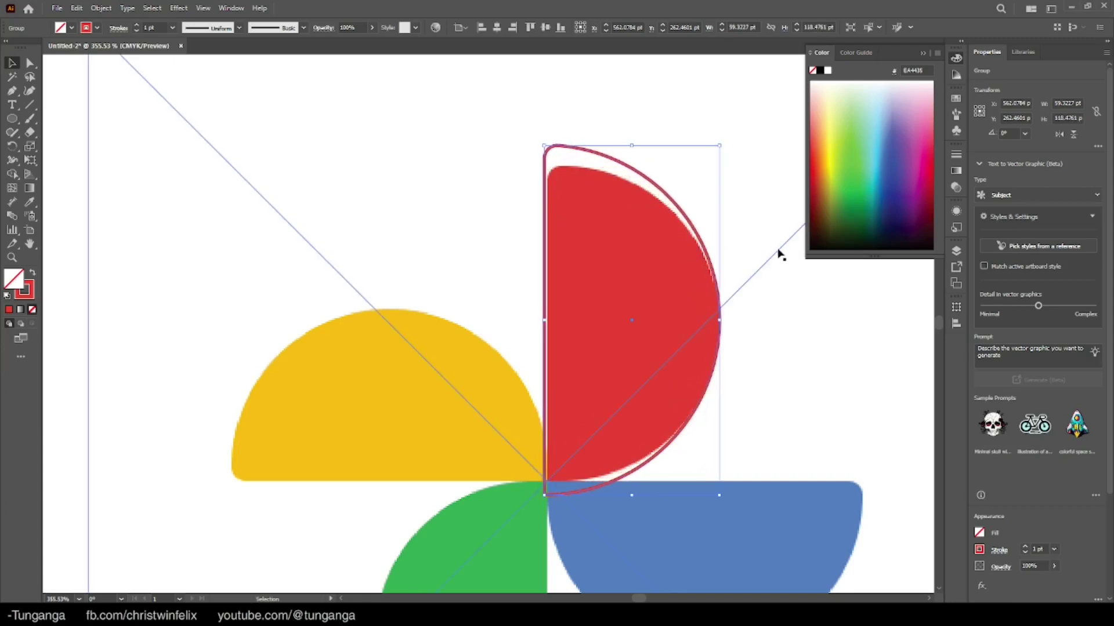
{"action": "key", "text": "Right"}
{"action": "key", "text": "Left"}
Delete the red outline and the remaining recreated half circles, keeping only the reference pinwheel.
{"action": "key", "text": "ctrl+minus"}
{"action": "key", "text": "ctrl+minus"}
{"action": "key", "text": "ctrl+minus"}
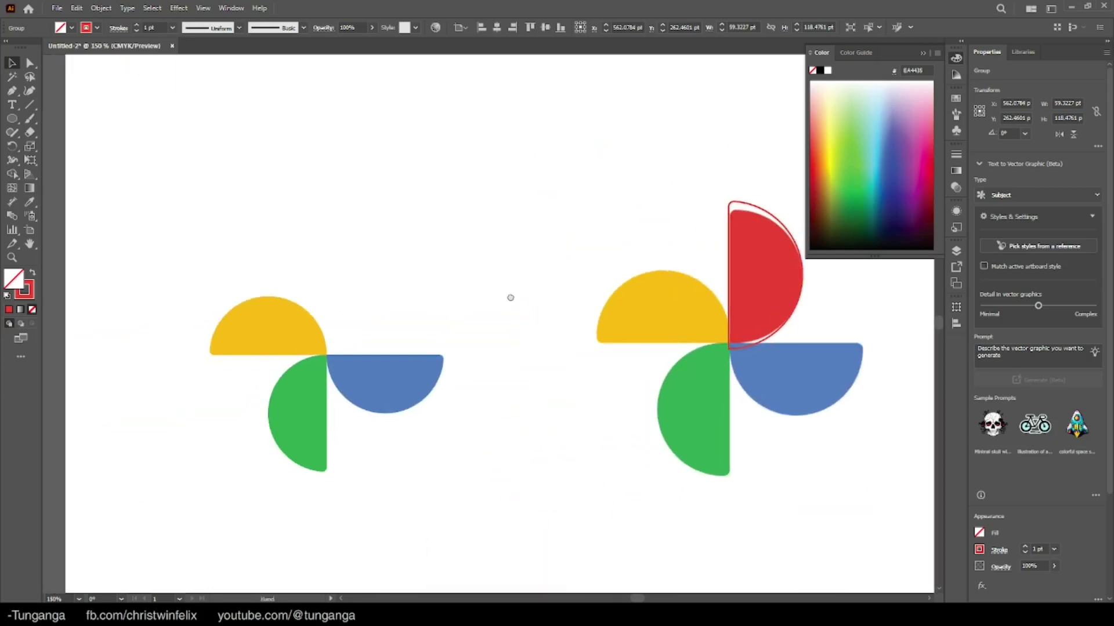
{"action": "left_click", "coordinate": [346, 392]}
{"action": "key", "text": "Delete"}
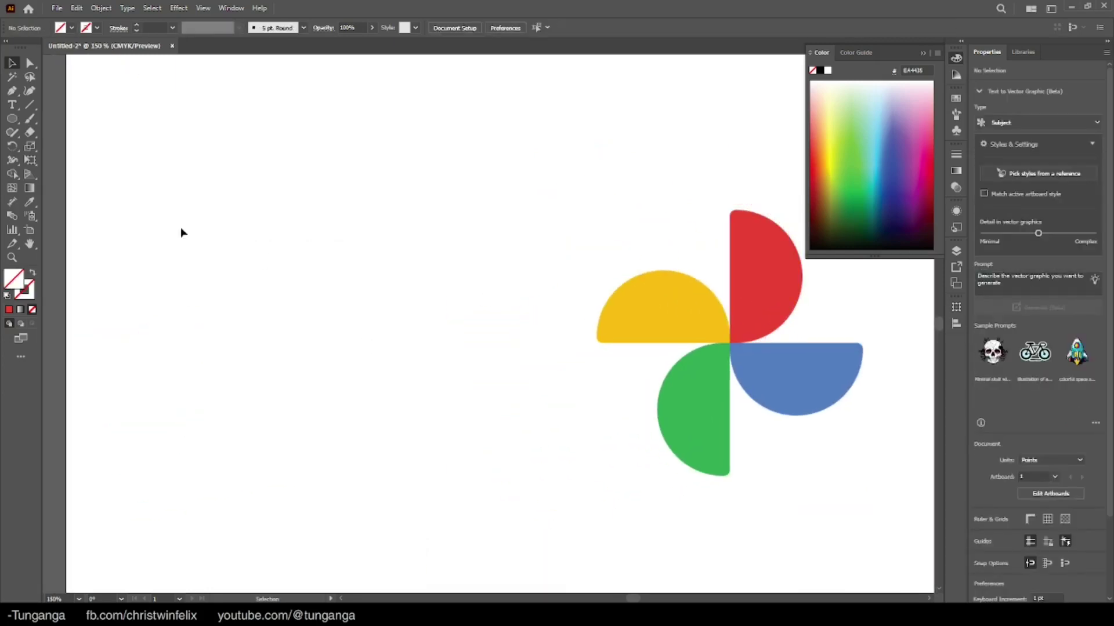
Draw a circle about 127.7 pt in diameter beside the pinwheel with no fill and a 1 pt red stroke.
{"action": "left_click", "coordinate": [12, 119]}
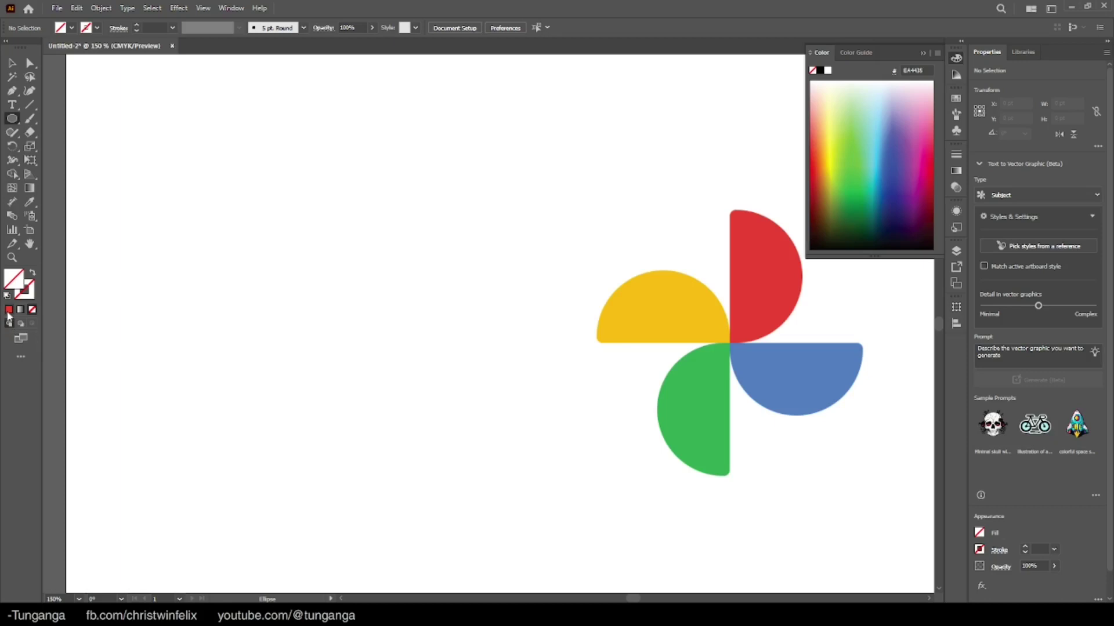
{"action": "left_click", "coordinate": [8, 311]}
{"action": "left_click", "coordinate": [32, 273]}
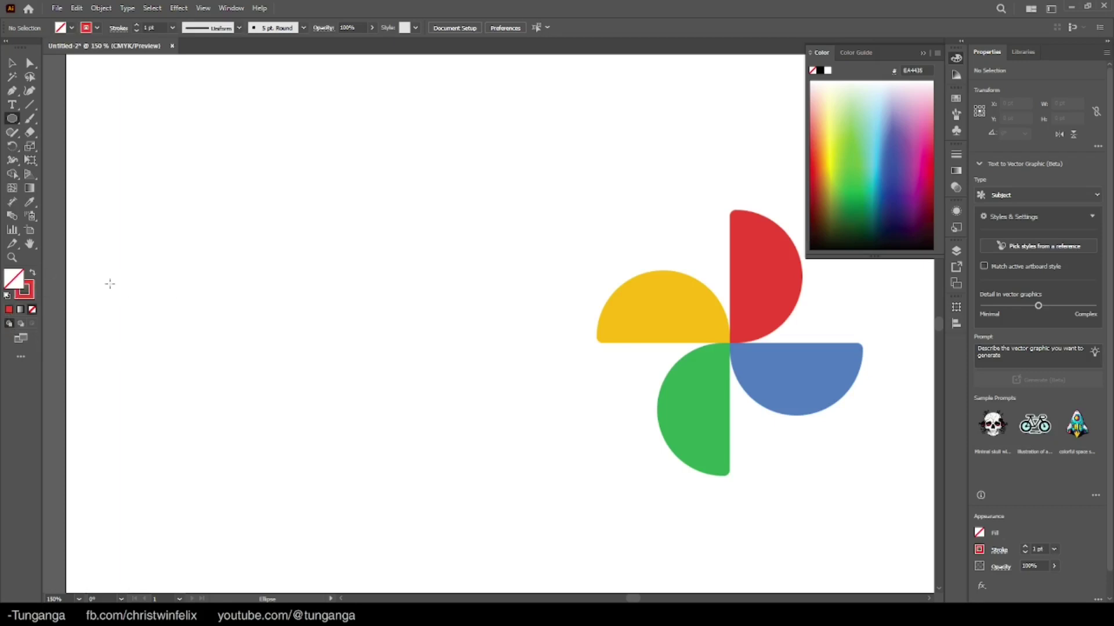
{"action": "mouse_move", "coordinate": [358, 307]}
{"action": "left_mouse_down"}
{"action": "mouse_move", "coordinate": [442, 333]}
{"action": "mouse_move", "coordinate": [436, 344]}
{"action": "mouse_move", "coordinate": [495, 306]}
{"action": "left_mouse_up"}
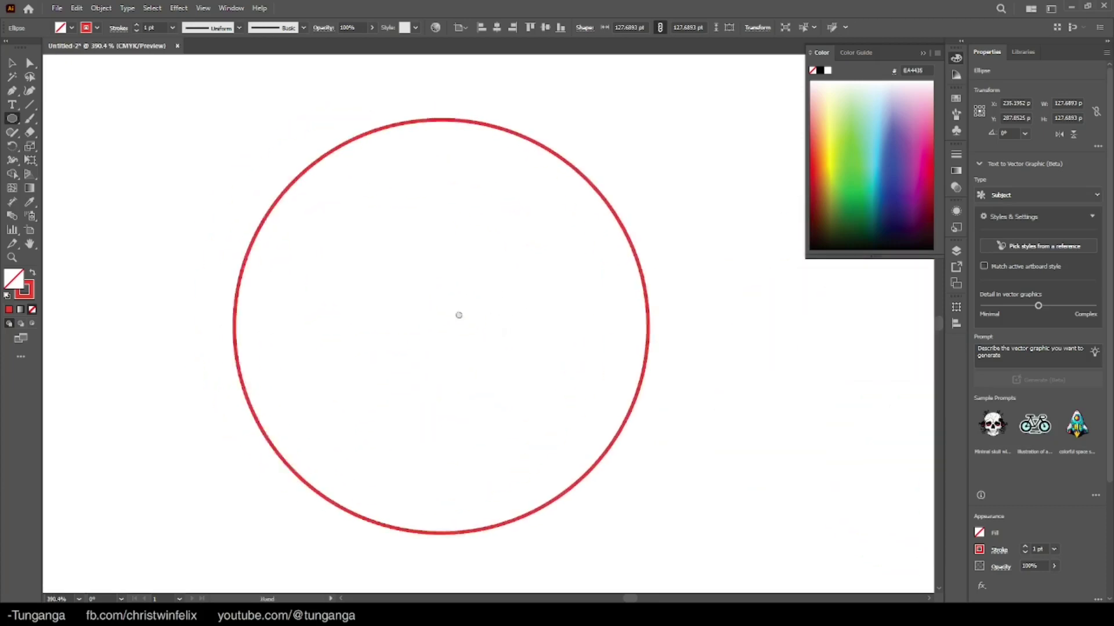
Turn the circle into a right-facing half circle by deleting its left anchor point and making both remaining left-side handles vertical.
{"action": "key", "text": "p"}
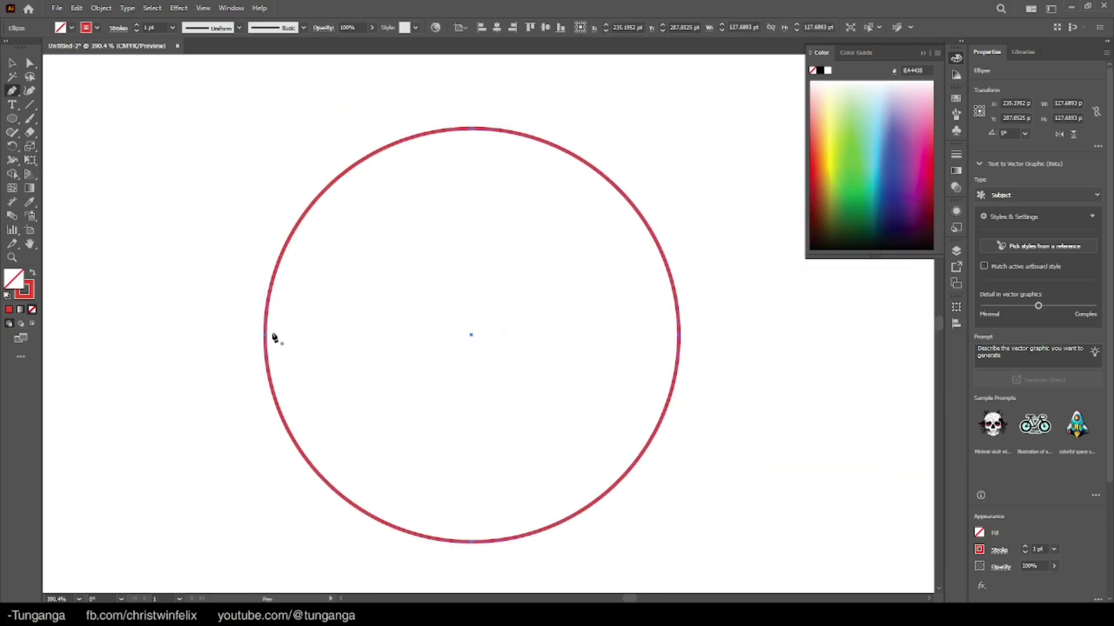
{"action": "left_click", "coordinate": [265, 335]}
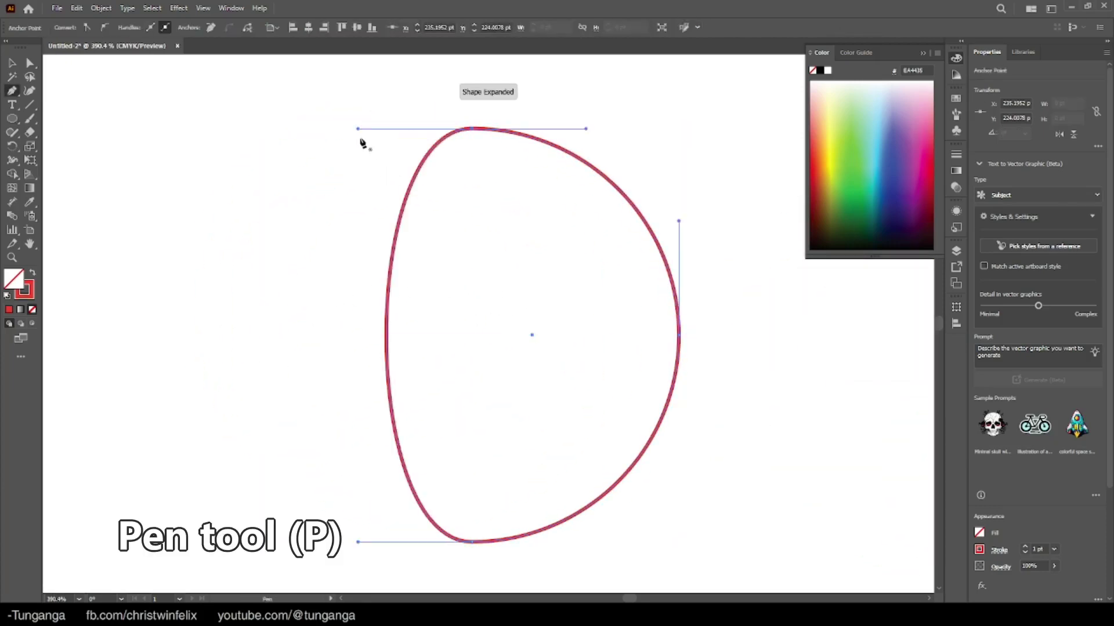
{"action": "left_click_drag", "start_coordinate": [360, 130], "coordinate": [455, 289]}
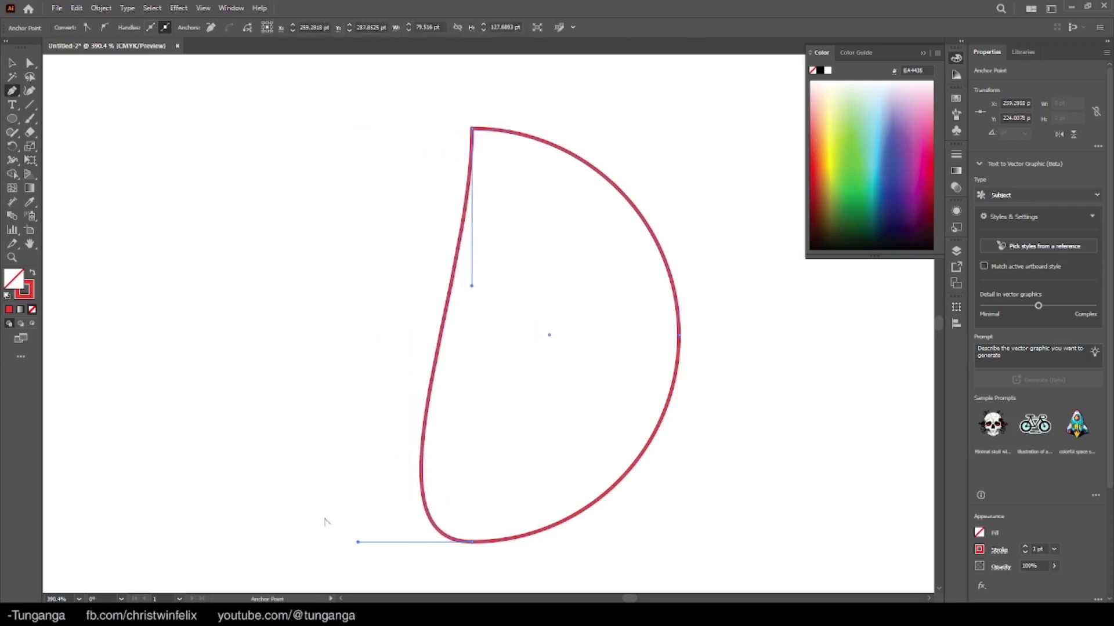
{"action": "left_click_drag", "start_coordinate": [358, 542], "coordinate": [460, 428]}
Move the half-circle outline over the reference's red blade and nudge it until its straight side lines up with the blade's straight edge.
{"action": "key", "text": "v"}
{"action": "key", "text": "ctrl+0"}
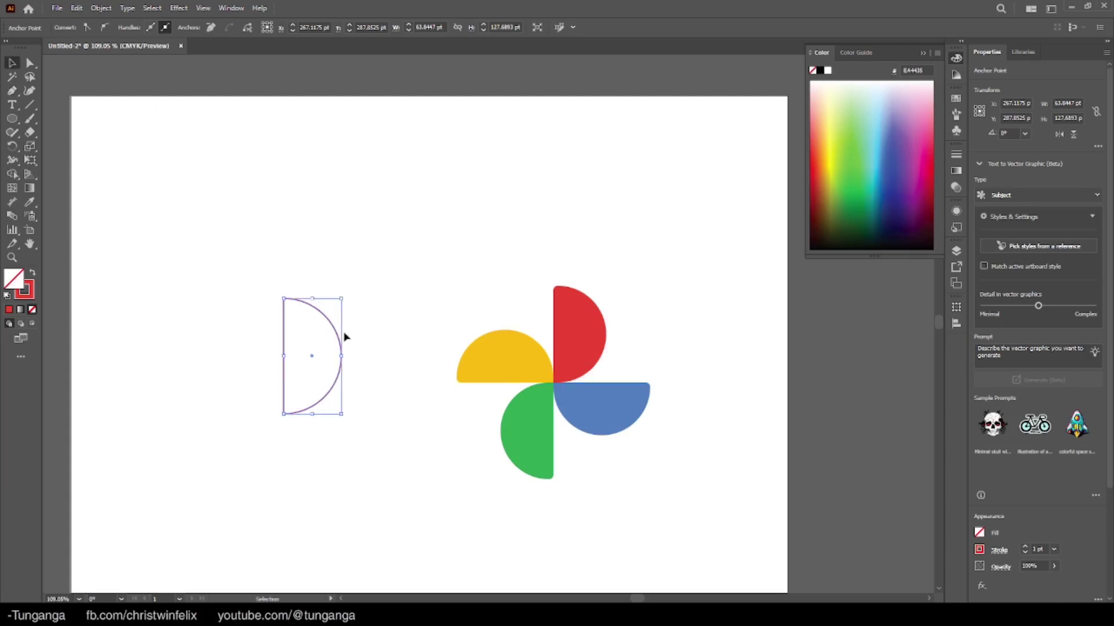
{"action": "mouse_move", "coordinate": [334, 331]}
{"action": "left_mouse_down"}
{"action": "mouse_move", "coordinate": [591, 294]}
{"action": "mouse_move", "coordinate": [609, 301]}
{"action": "mouse_move", "coordinate": [598, 311]}
{"action": "left_mouse_up"}
{"action": "scroll", "coordinate": [597, 312], "scroll_direction": "up", "scroll_amount": 6}
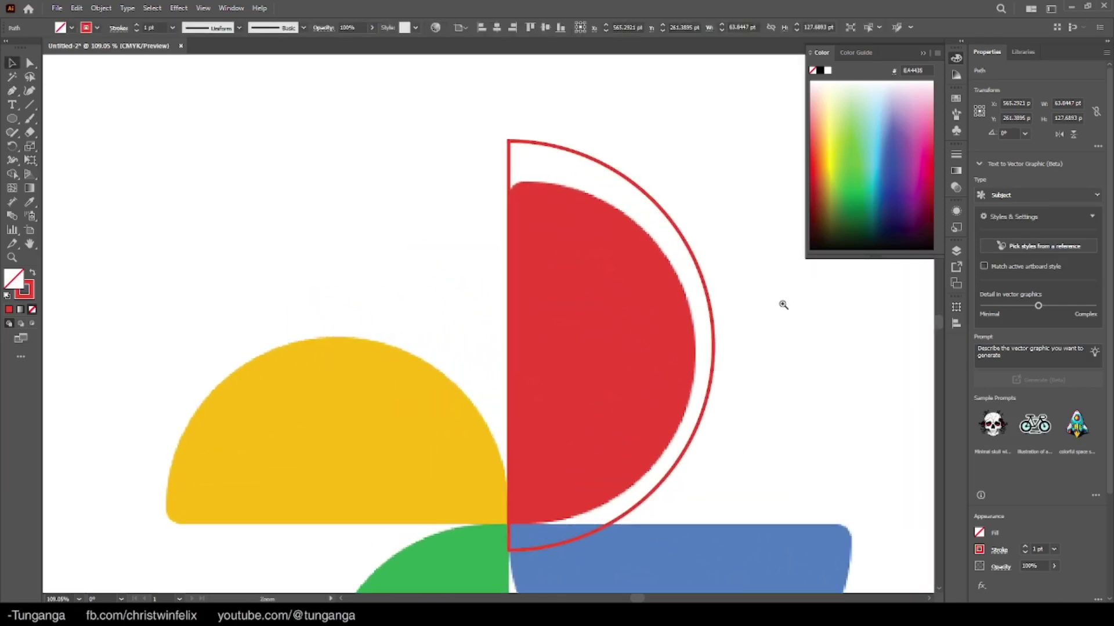
{"action": "key", "text": "Left"}
{"action": "key", "text": "Left"}
{"action": "key", "text": "Left"}
{"action": "key", "text": "Left"}
{"action": "key", "text": "Down"}
{"action": "key", "text": "Down"}
{"action": "key", "text": "Down"}
{"action": "key", "text": "Down"}
{"action": "key", "text": "Right"}
{"action": "key", "text": "Right"}
{"action": "key", "text": "Right"}
{"action": "key", "text": "Right"}
{"action": "key", "text": "Right"}
{"action": "key", "text": "Right"}
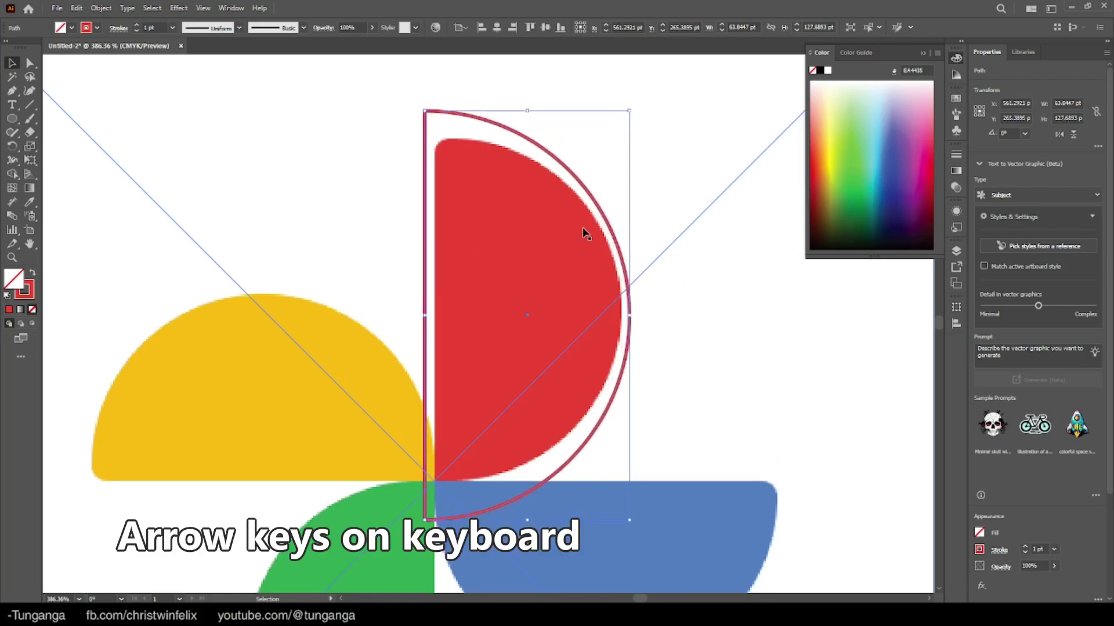
{"action": "key", "text": "Up"}
{"action": "key", "text": "Up"}
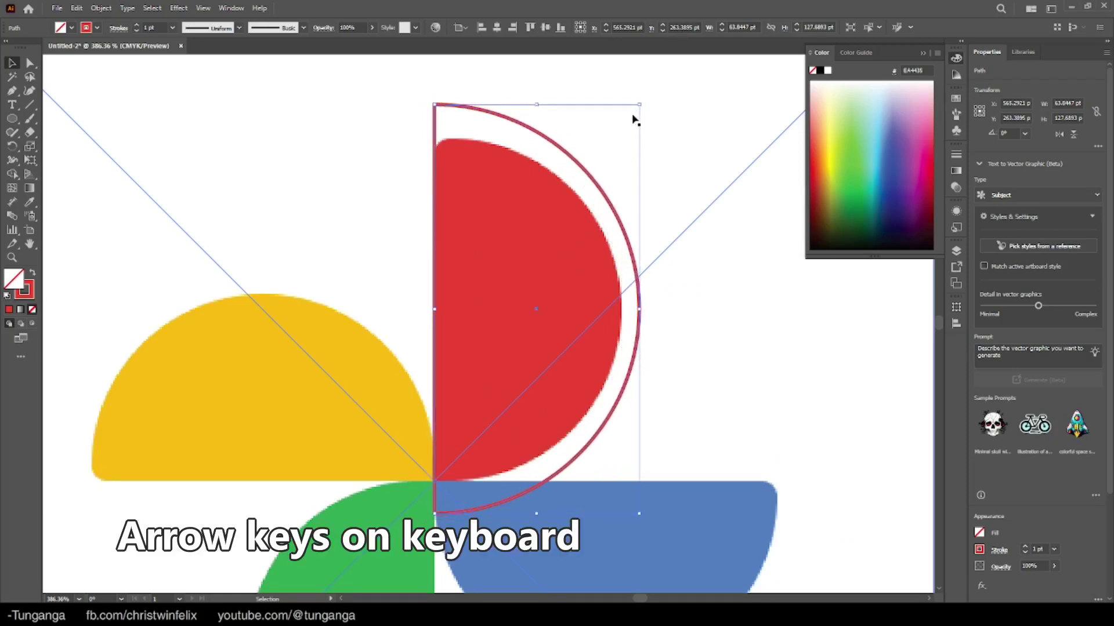
Scale the half-circle outline proportionally about its centre to about 58.9 by 117.7 pt and nudge it left over the red blade.
{"action": "left_click_drag", "start_coordinate": [640, 106], "coordinate": [634, 113]}
{"action": "key", "text": "Left"}
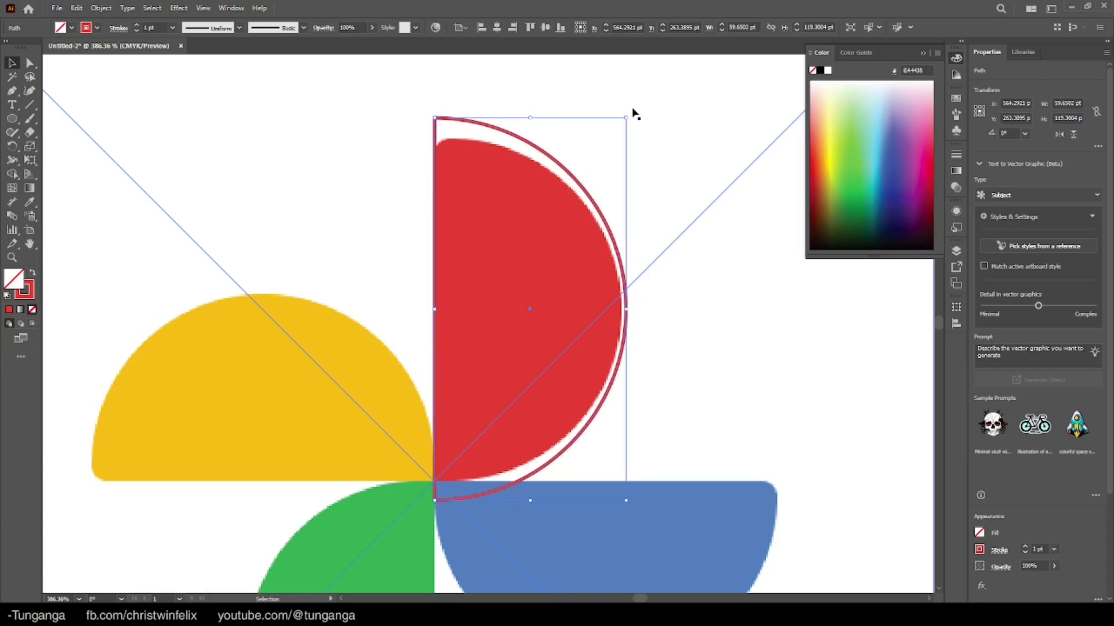
{"action": "left_click_drag", "start_coordinate": [626, 117], "coordinate": [622, 116]}
{"action": "key", "text": "Left"}
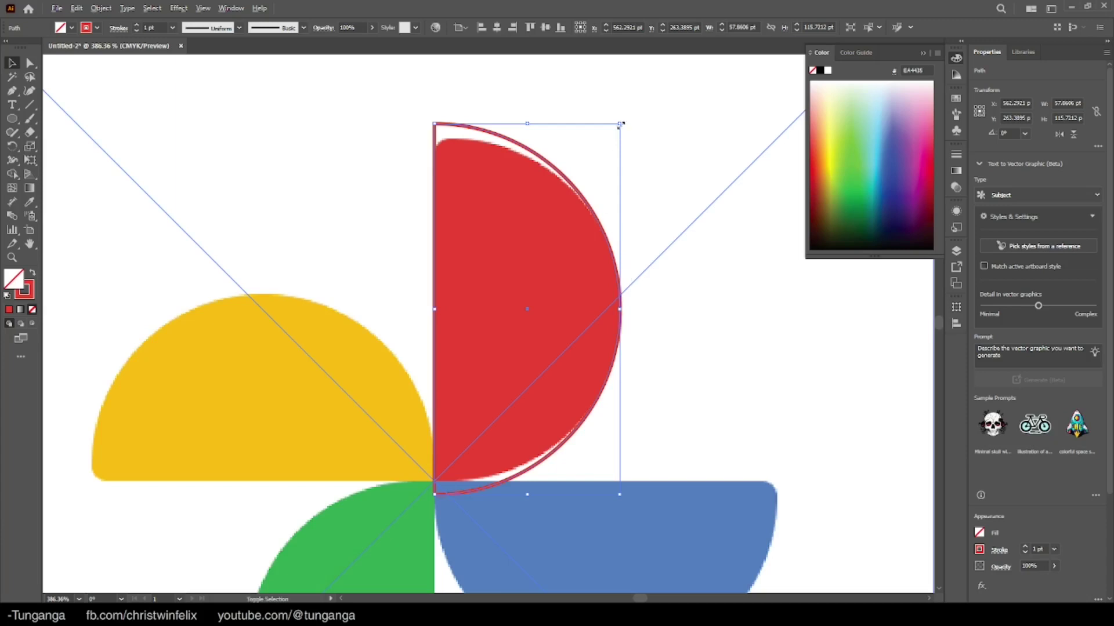
{"action": "key", "text": "ctrl+space"}
{"action": "left_click", "coordinate": [546, 272]}
{"action": "left_click", "coordinate": [496, 325]}
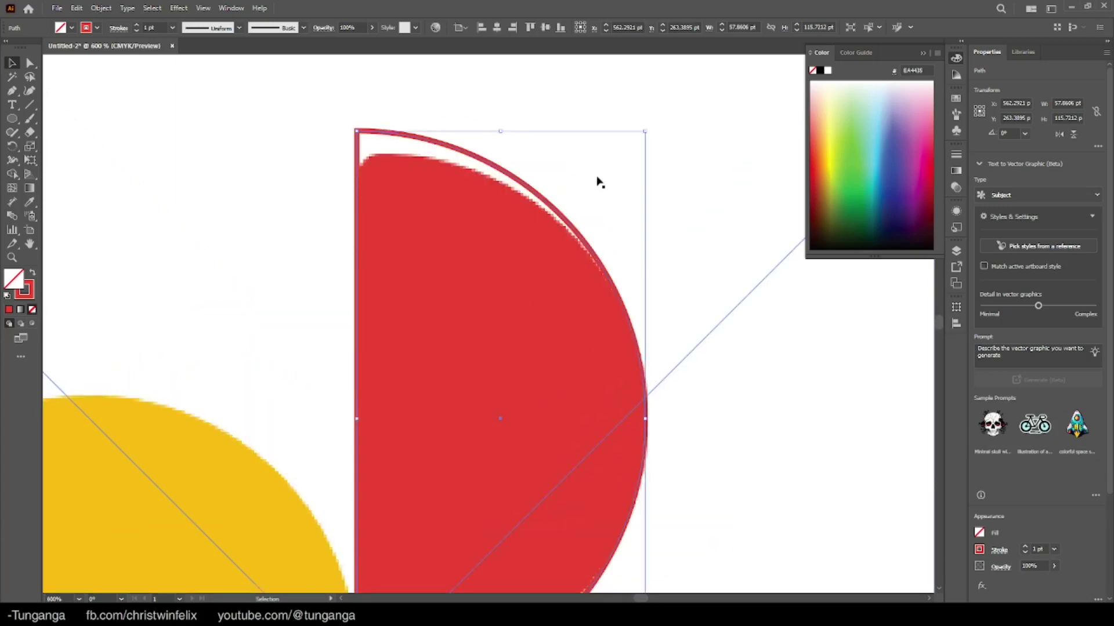
{"action": "left_click_drag", "start_coordinate": [648, 132], "coordinate": [648, 125]}
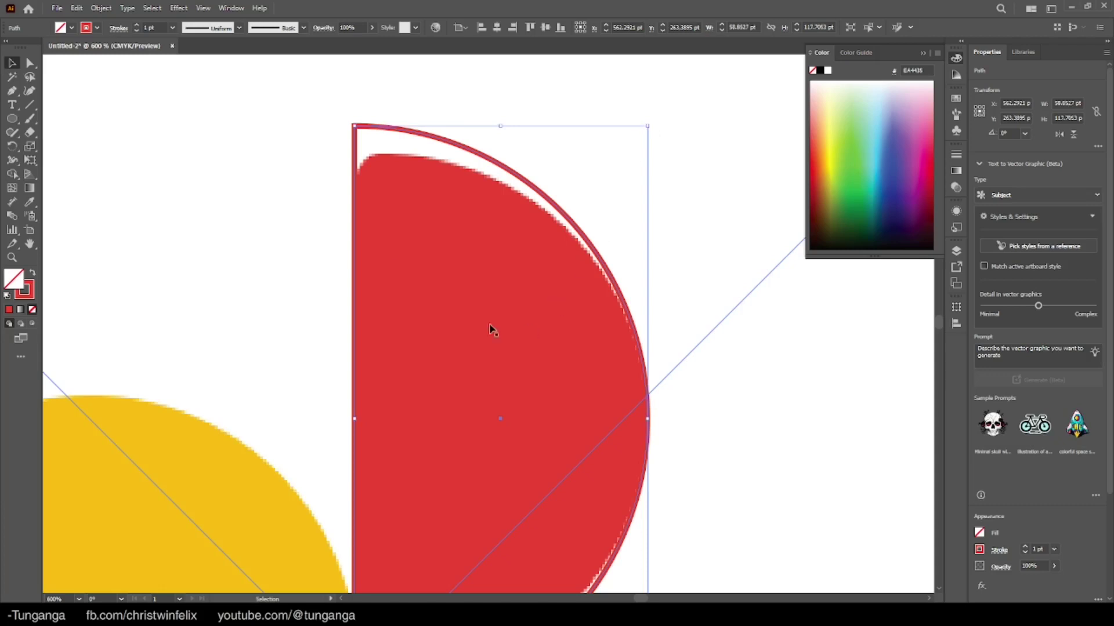
Reduce the half-circle outline's stroke weight to 0.5 pt.
{"action": "left_click", "coordinate": [149, 27]}
{"action": "key", "text": "Down"}
{"action": "key", "text": "Down"}
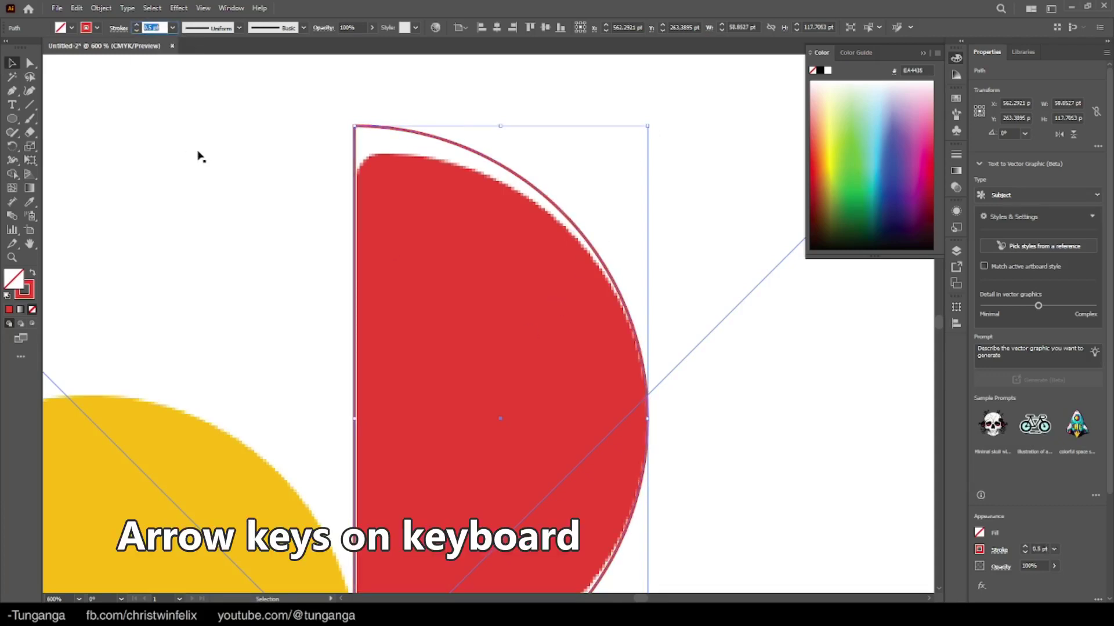
{"action": "left_click", "coordinate": [323, 139]}
{"action": "left_click", "coordinate": [354, 131]}
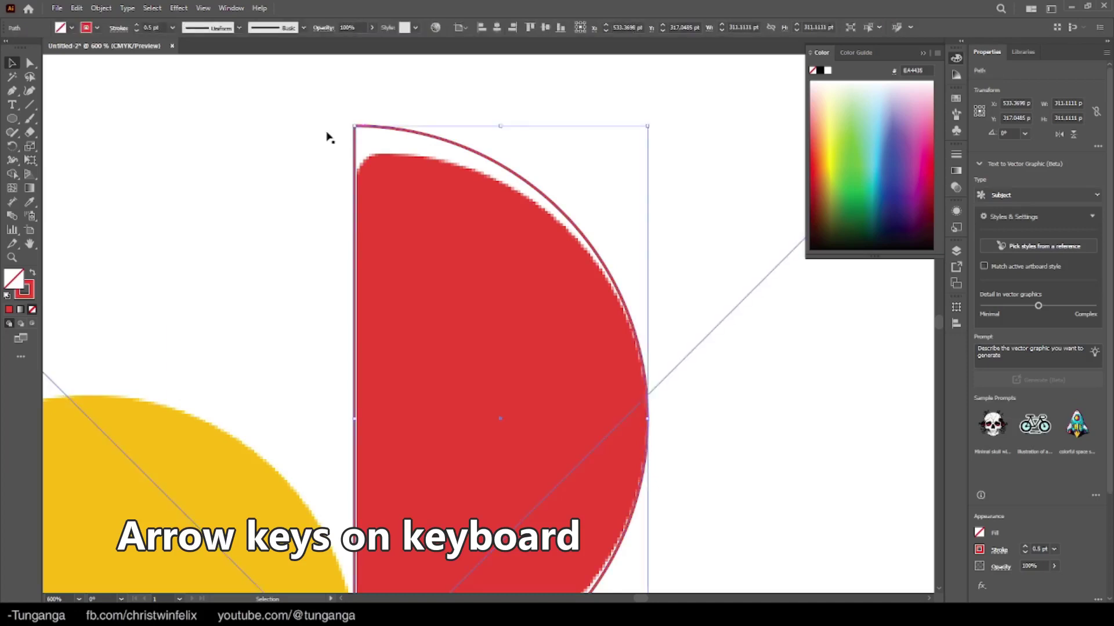
Nudge the half-circle outline into line with the red blade and resize it to about 57.1 by 107.5 pt.
{"action": "key", "text": "Up"}
{"action": "key", "text": "Down"}
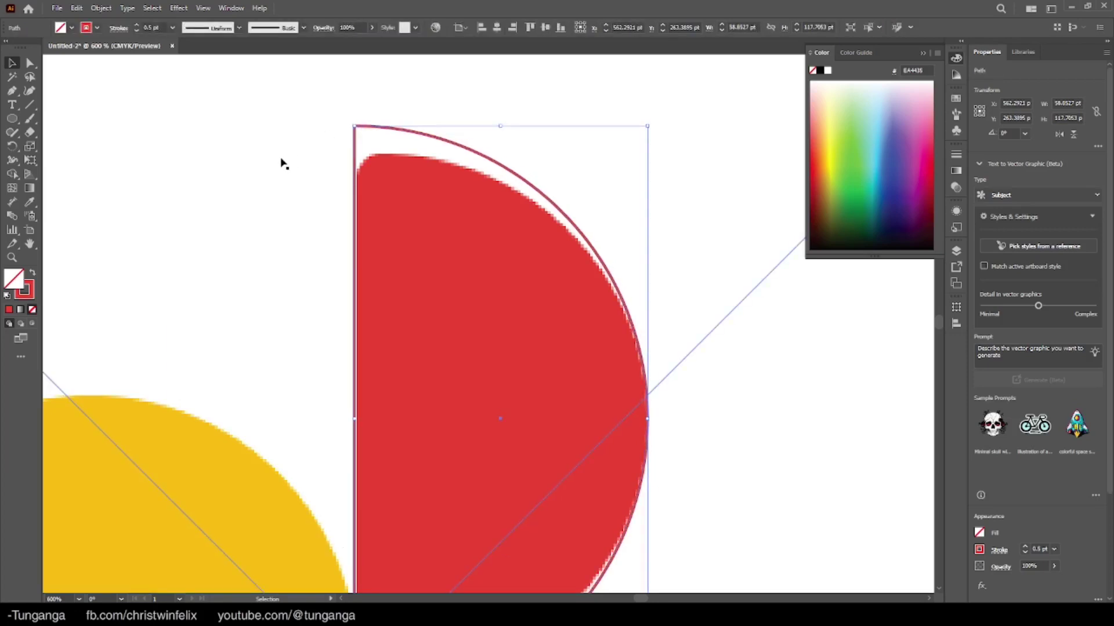
{"action": "key", "text": "Right"}
{"action": "scroll", "coordinate": [609, 374], "scroll_direction": "down", "scroll_amount": 1}
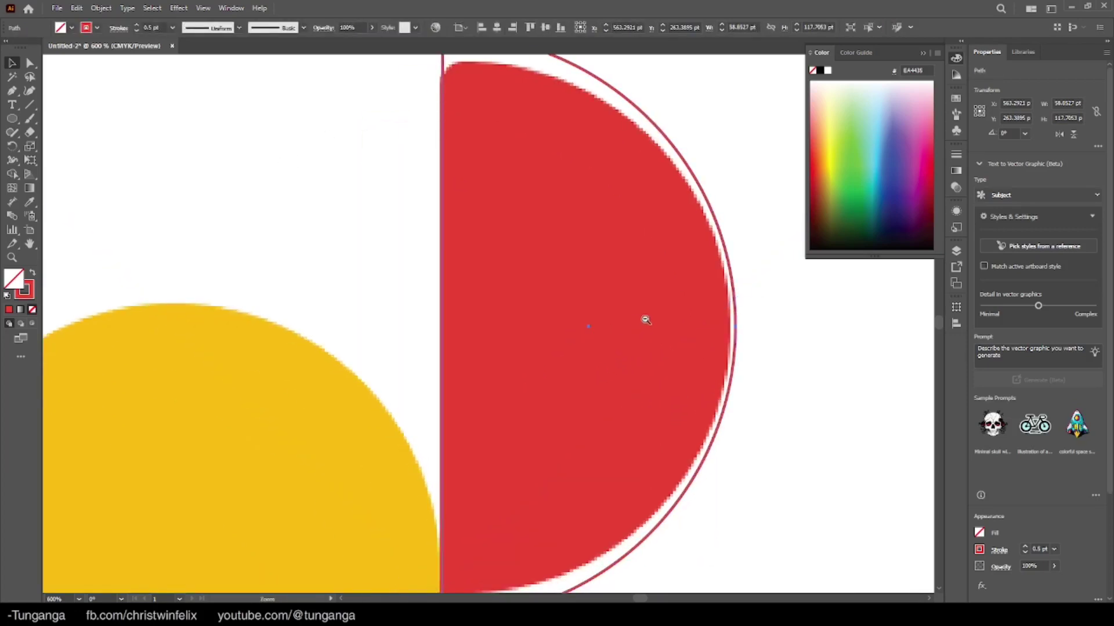
{"action": "scroll", "coordinate": [643, 318], "scroll_direction": "down", "scroll_amount": 2}
{"action": "left_click", "coordinate": [299, 388]}
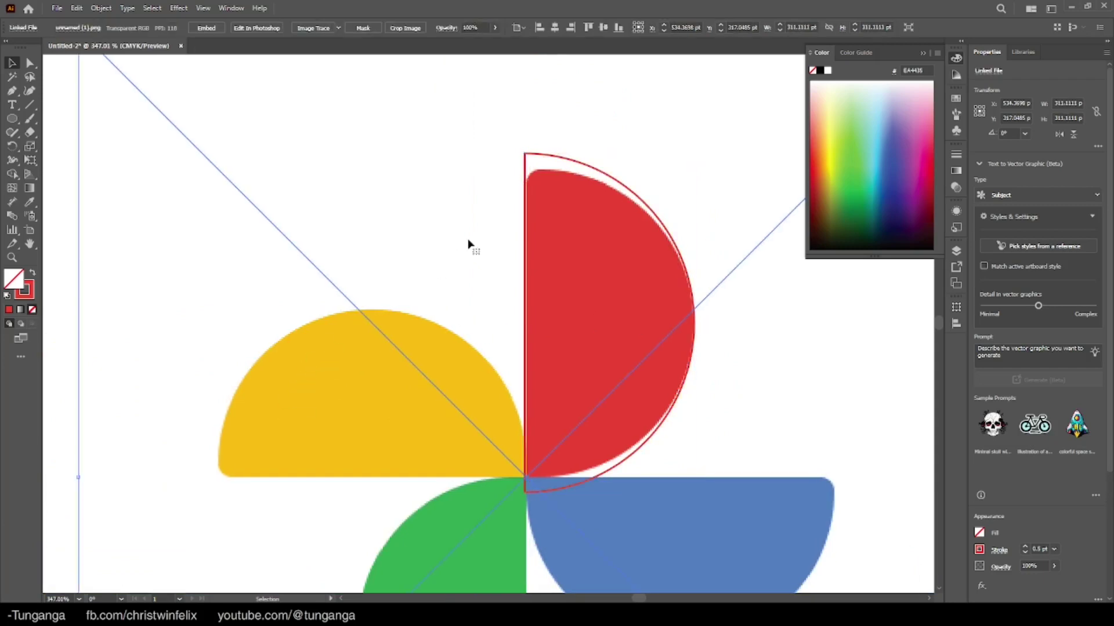
{"action": "left_click", "coordinate": [528, 157]}
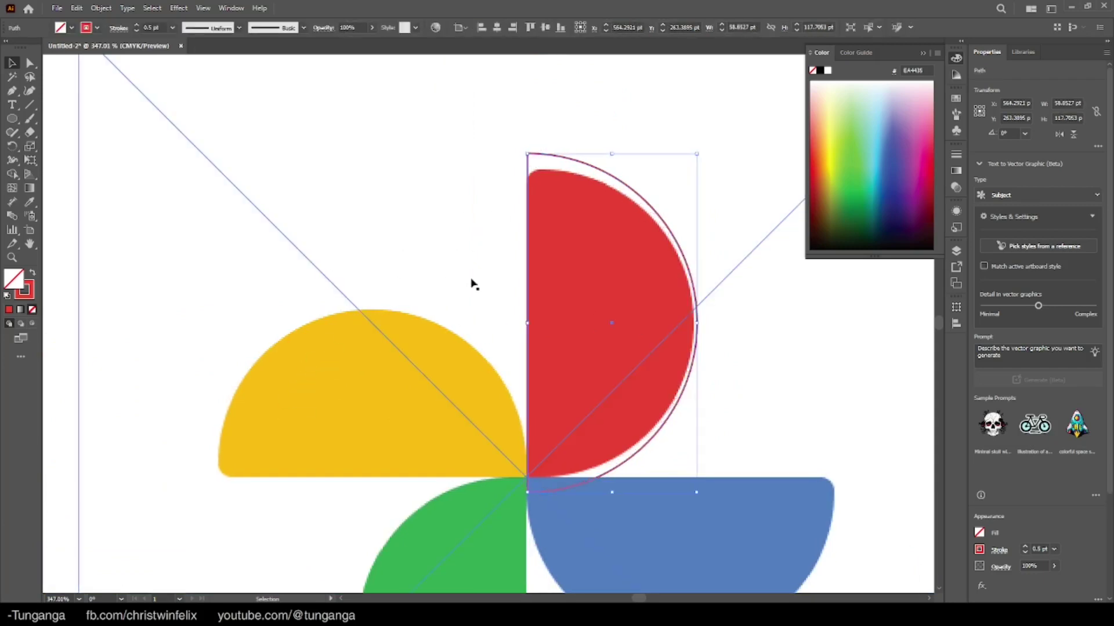
{"action": "left_click_drag", "start_coordinate": [697, 153], "coordinate": [692, 159]}
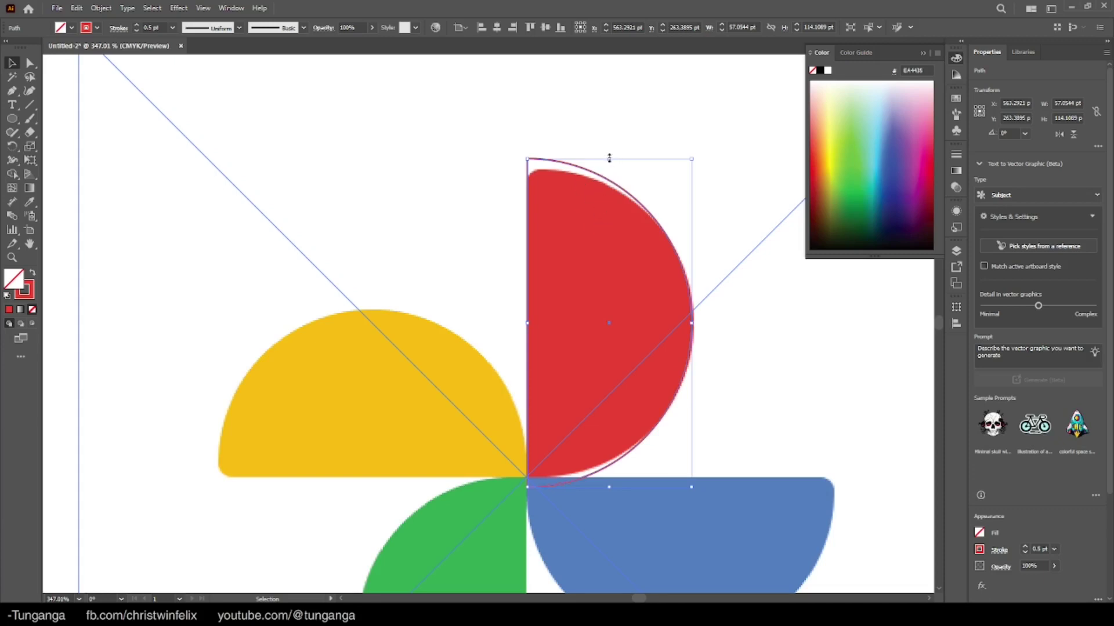
{"action": "mouse_move", "coordinate": [609, 158]}
{"action": "left_mouse_down"}
{"action": "mouse_move", "coordinate": [608, 189]}
{"action": "mouse_move", "coordinate": [609, 169]}
{"action": "left_mouse_up"}
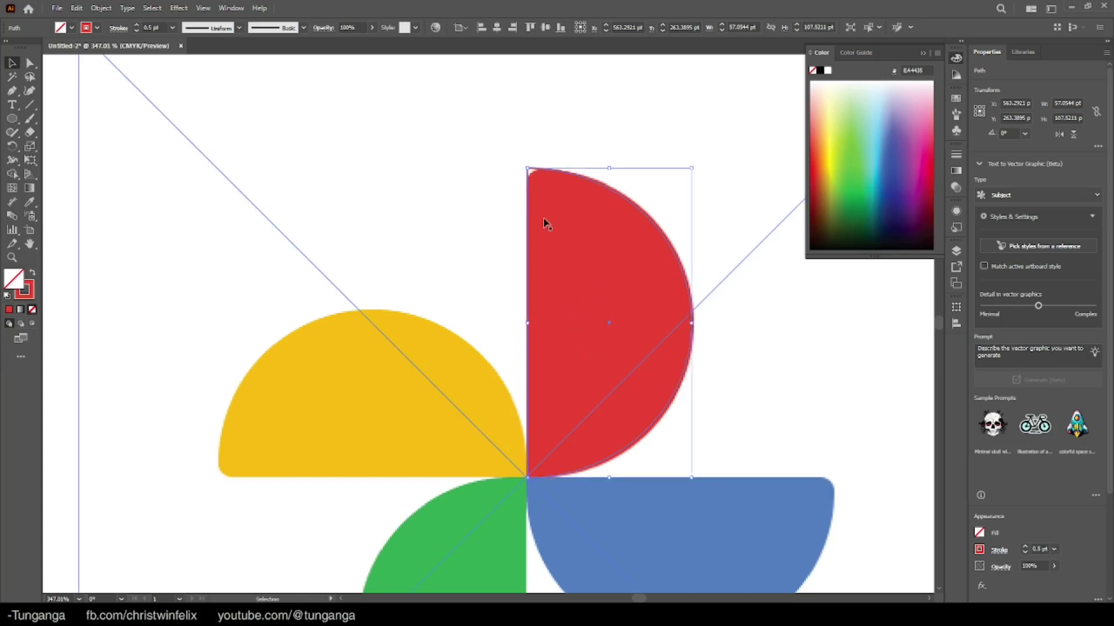
Try to fit the outline to the blade's curve by lengthening both vertical handles of its outermost anchor point with Direct Selection.
{"action": "key", "text": "a"}
{"action": "left_click", "coordinate": [528, 170]}
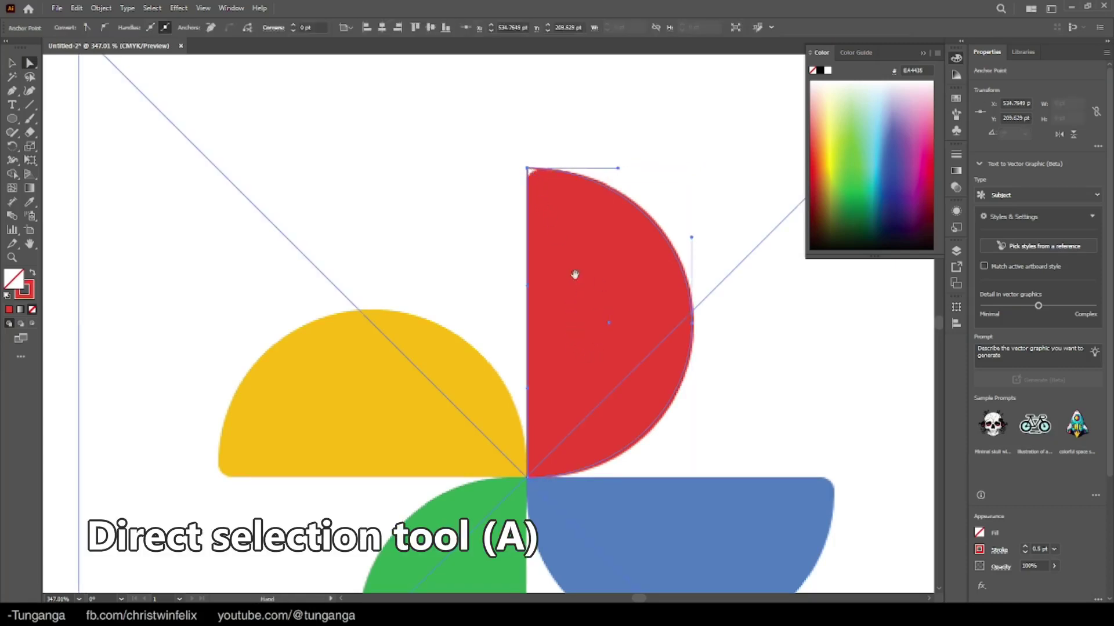
{"action": "scroll", "coordinate": [609, 284], "scroll_direction": "up", "scroll_amount": 3}
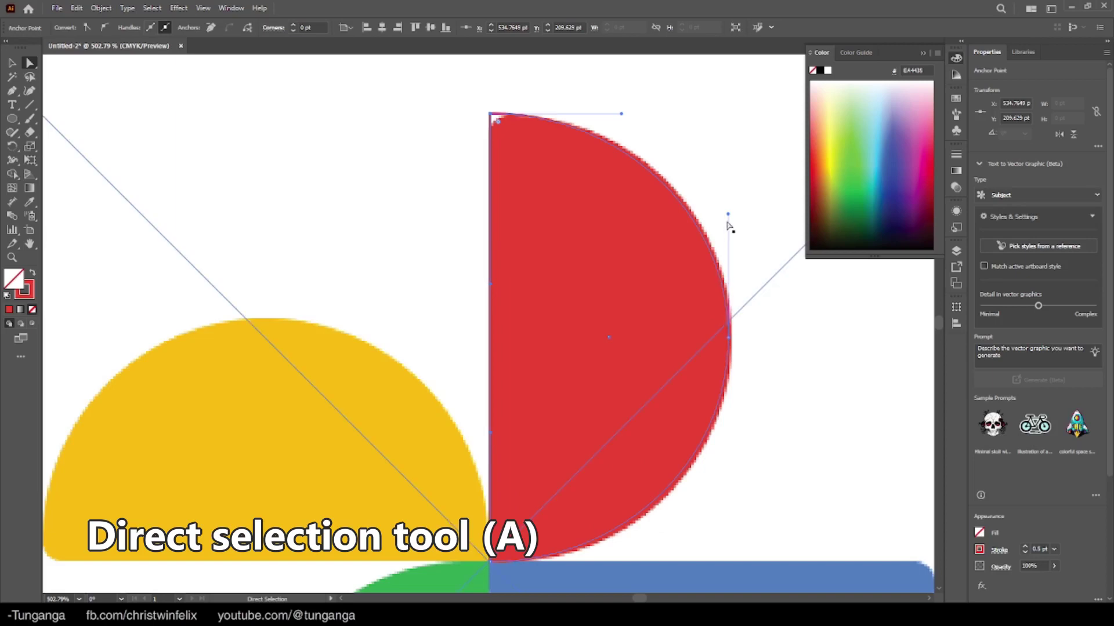
{"action": "mouse_move", "coordinate": [729, 216]}
{"action": "left_mouse_down"}
{"action": "mouse_move", "coordinate": [726, 192]}
{"action": "mouse_move", "coordinate": [732, 204]}
{"action": "left_mouse_up"}
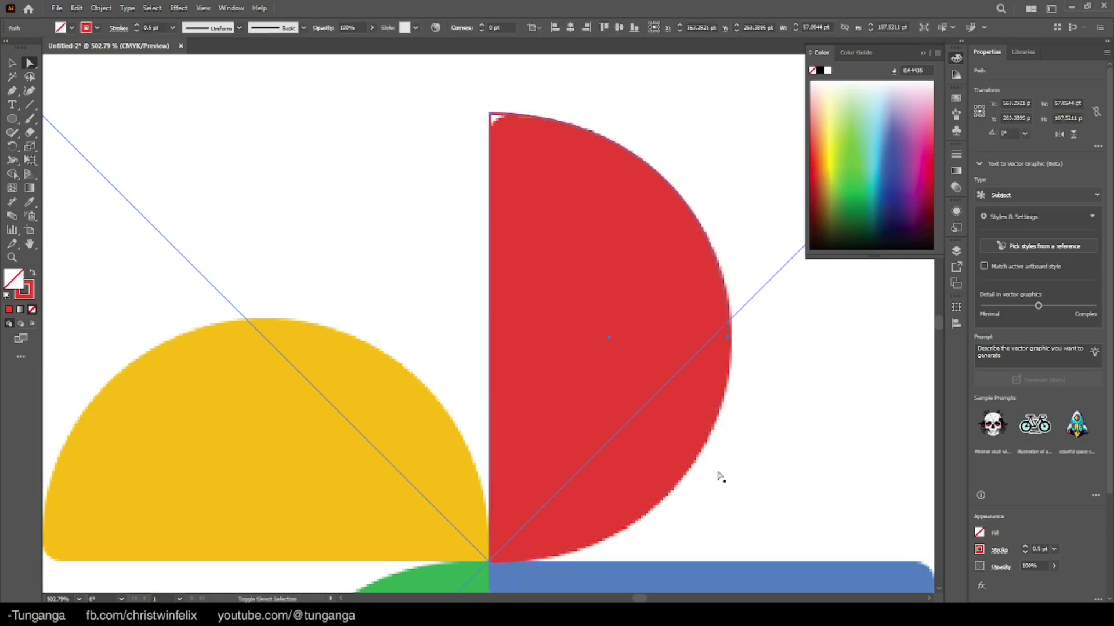
{"action": "left_click", "coordinate": [729, 341]}
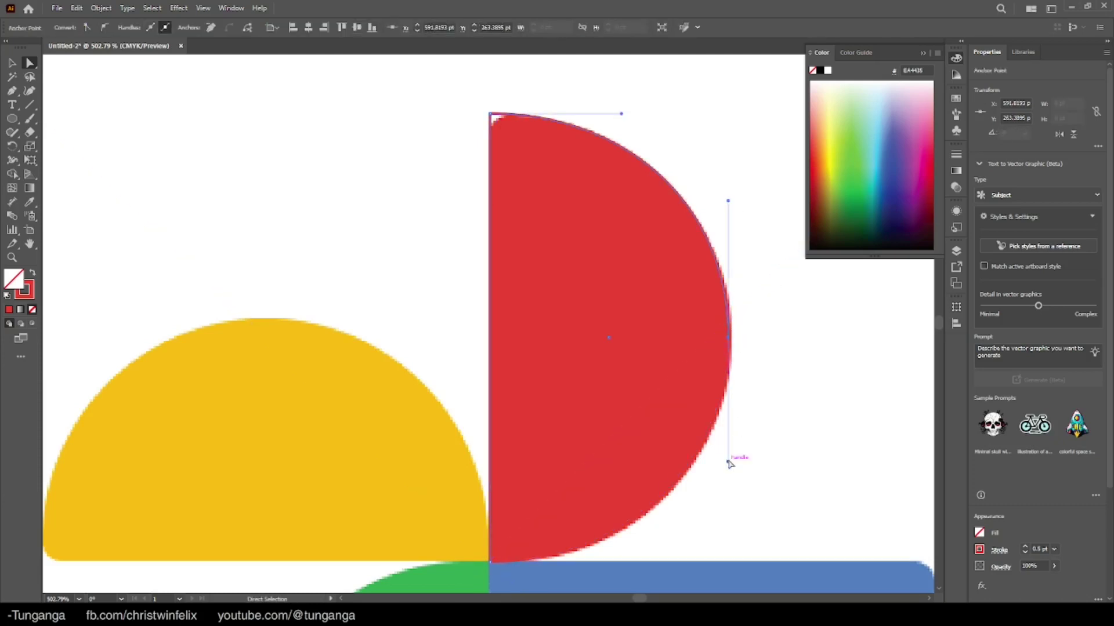
{"action": "left_click_drag", "start_coordinate": [729, 466], "coordinate": [729, 485]}
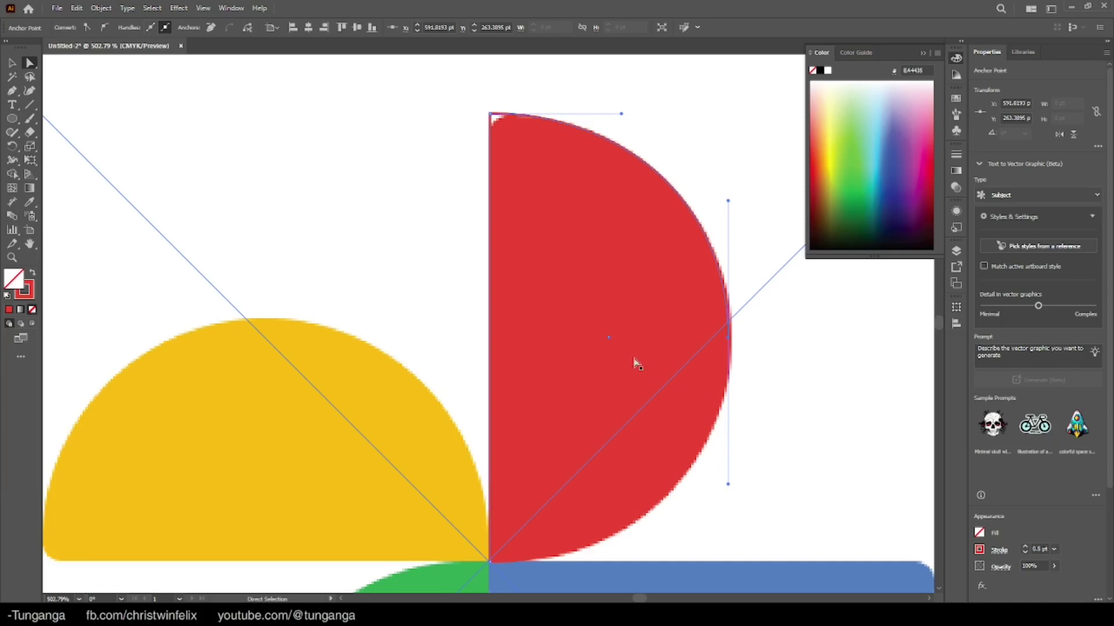
Set the half-circle outline's stroke colour to black (000000) to contrast with the red blade.
{"action": "double_click", "coordinate": [26, 296]}
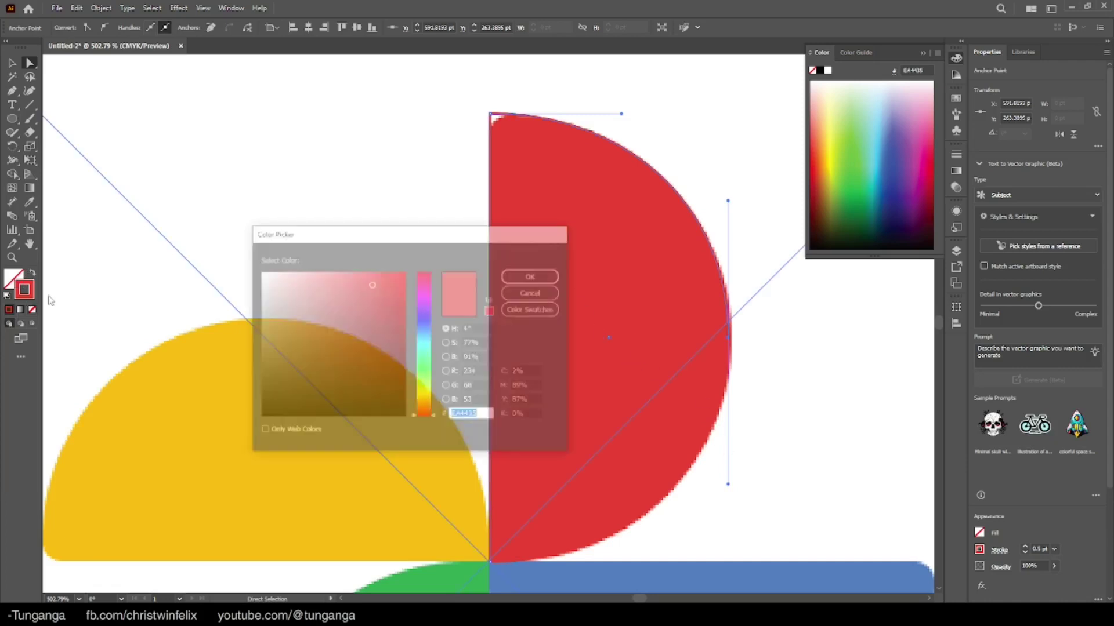
{"action": "type", "text": "000000"}
{"action": "left_click", "coordinate": [530, 287]}
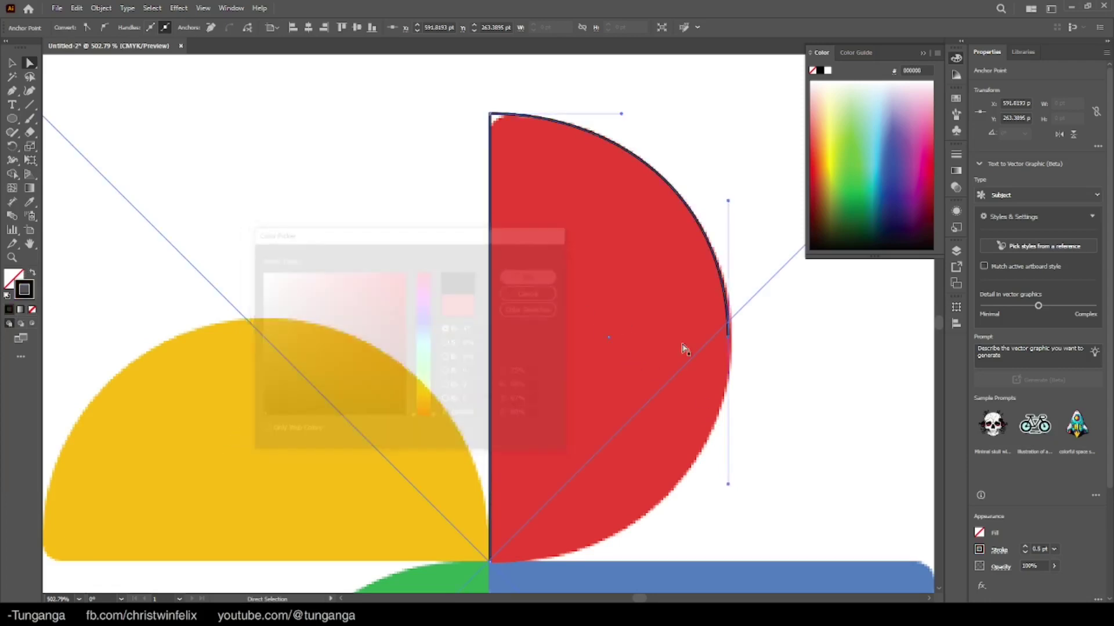
{"action": "left_click", "coordinate": [684, 394], "text": "ctrl"}
{"action": "scroll", "coordinate": [656, 340], "scroll_direction": "down", "scroll_amount": 2}
{"action": "key", "text": "a"}
{"action": "double_click", "coordinate": [23, 290]}
{"action": "type", "text": "000000"}
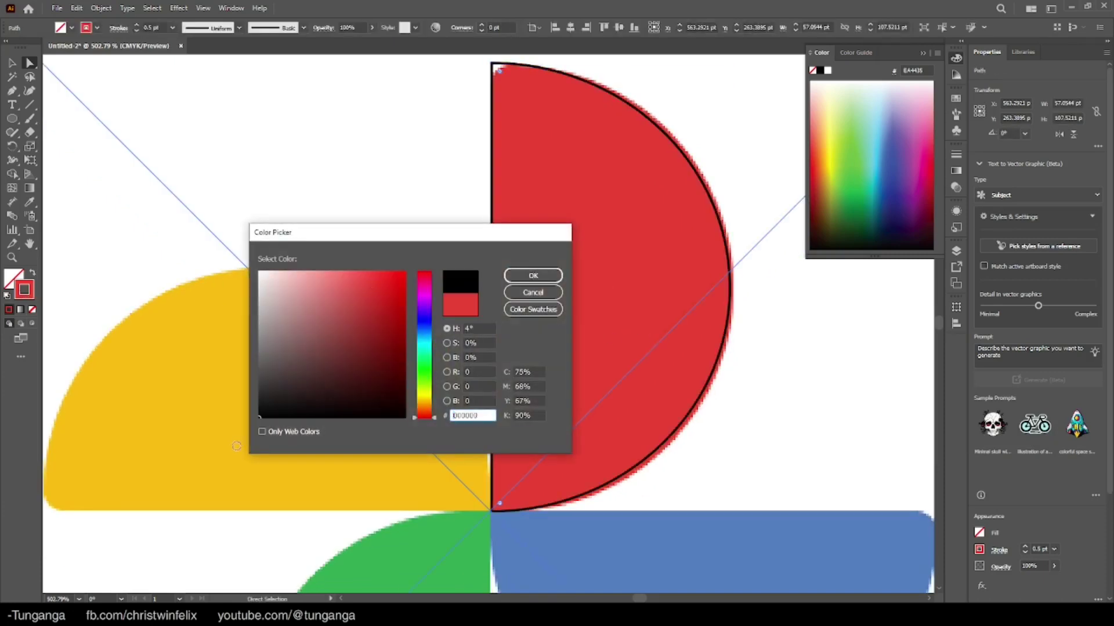
{"action": "left_click", "coordinate": [530, 277]}
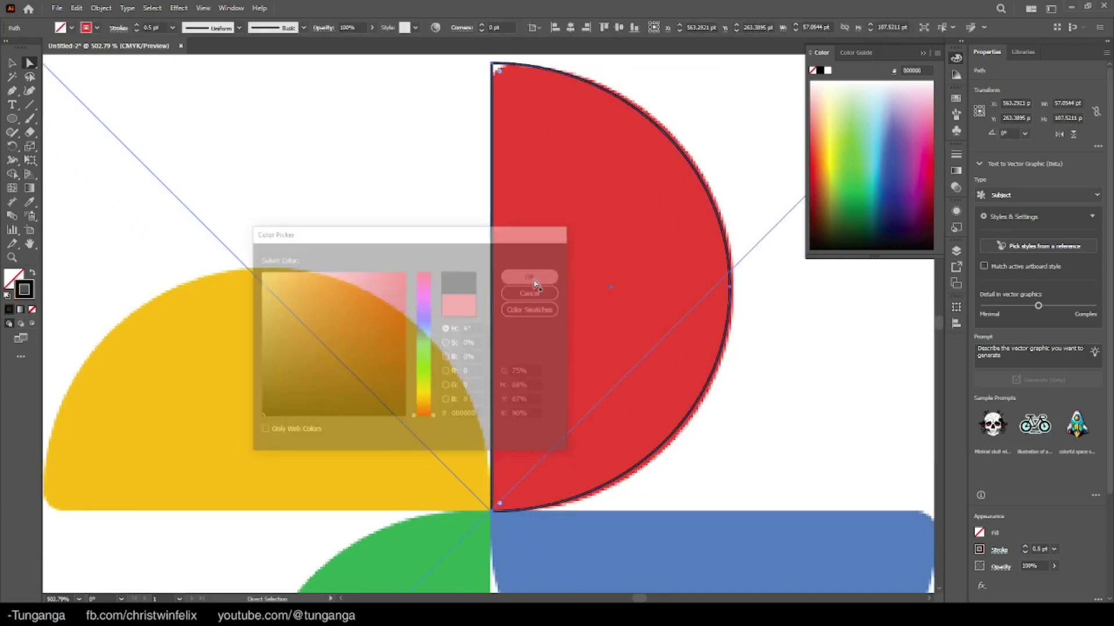
Nudge the outline's outermost curve anchor right and lengthen the bottom corner anchor's horizontal handle to follow the blade's edge.
{"action": "left_click", "coordinate": [731, 287]}
{"action": "left_click_drag", "start_coordinate": [693, 322], "coordinate": [699, 382]}
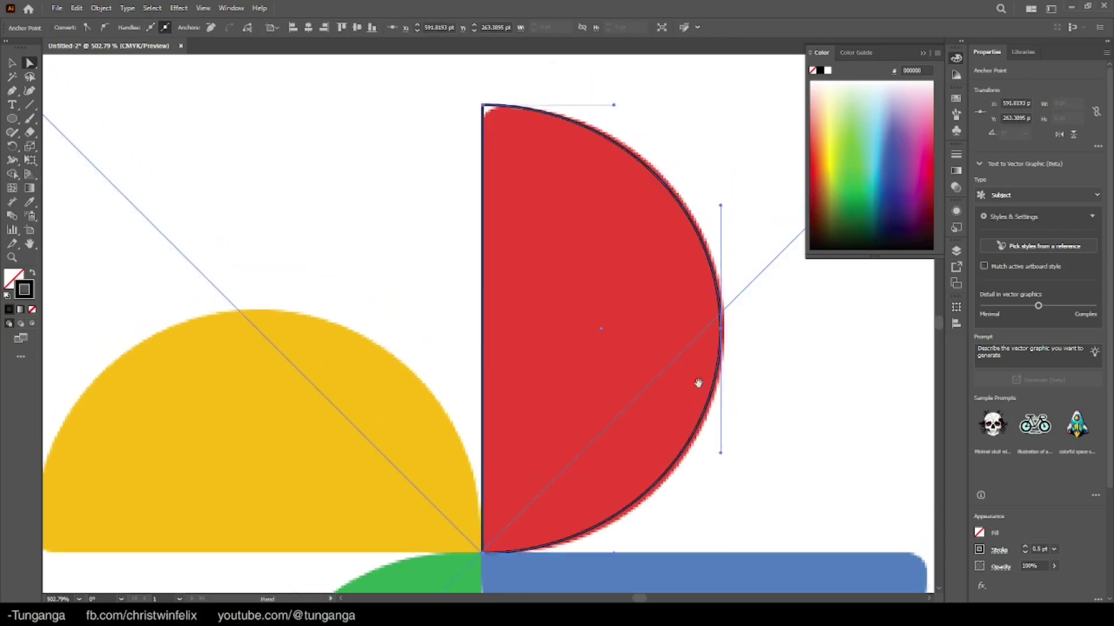
{"action": "key", "text": "Right"}
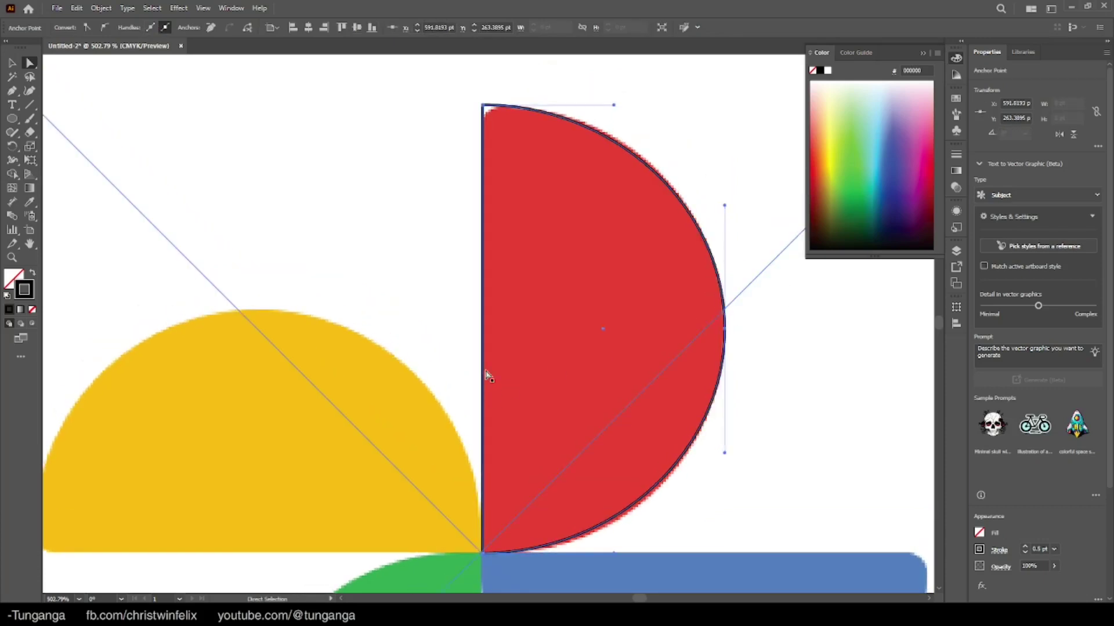
{"action": "left_click_drag", "start_coordinate": [556, 472], "coordinate": [568, 392]}
{"action": "left_click", "coordinate": [497, 473]}
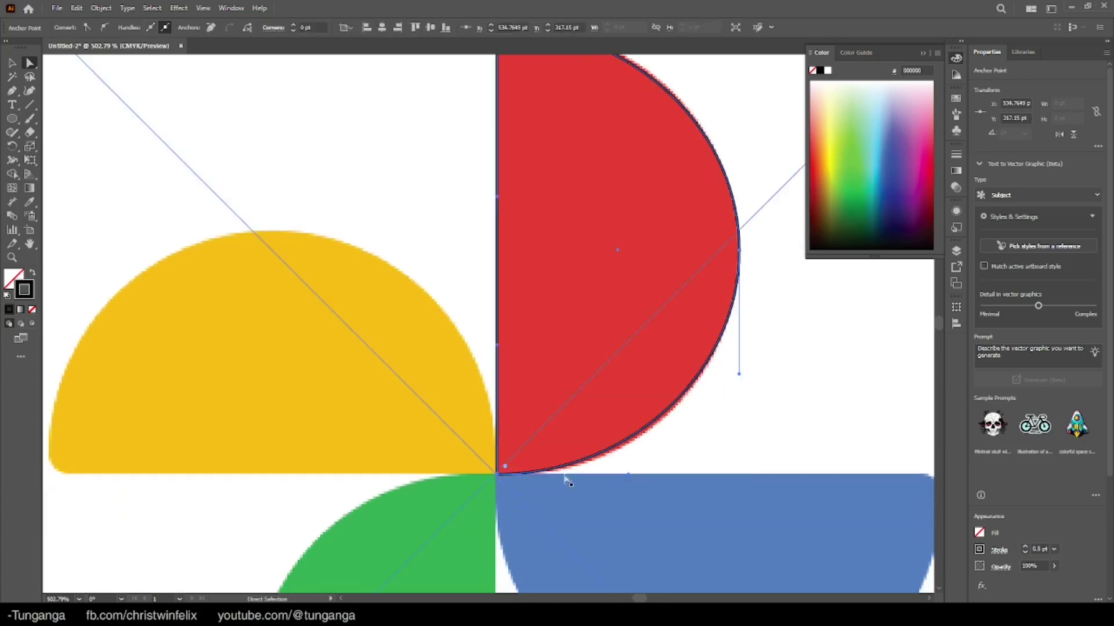
{"action": "mouse_move", "coordinate": [632, 477]}
{"action": "left_mouse_down"}
{"action": "mouse_move", "coordinate": [651, 477]}
{"action": "mouse_move", "coordinate": [638, 472]}
{"action": "left_mouse_up"}
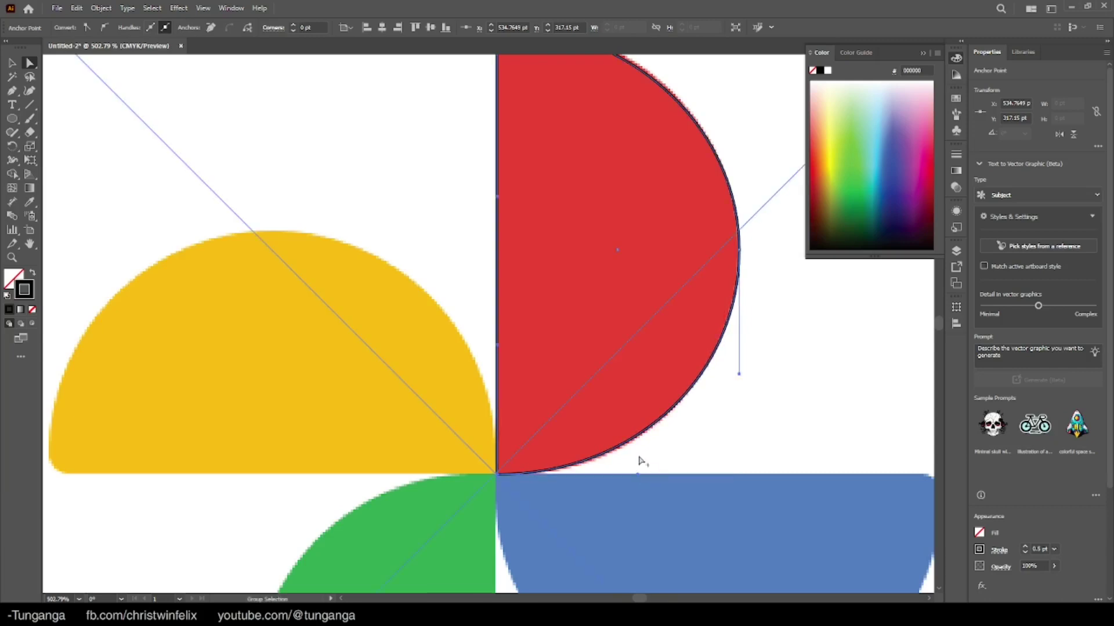
Lengthen the horizontal handle of the outline's top corner anchor to follow the red blade's upper curve.
{"action": "scroll", "coordinate": [616, 345], "scroll_direction": "up", "scroll_amount": 3}
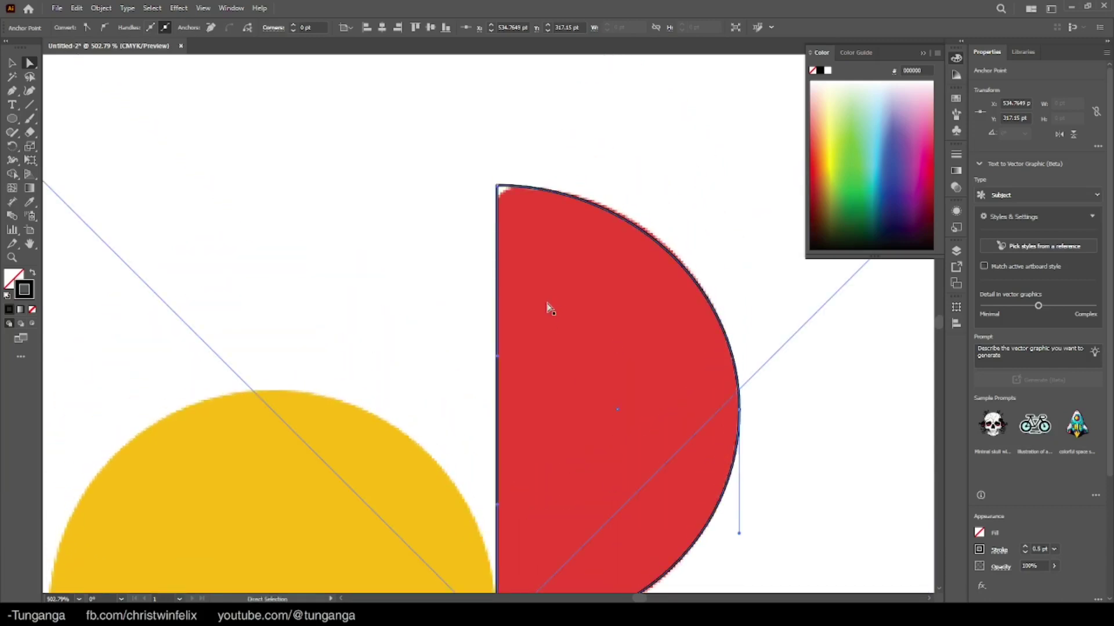
{"action": "left_click_drag", "start_coordinate": [500, 187], "coordinate": [635, 186]}
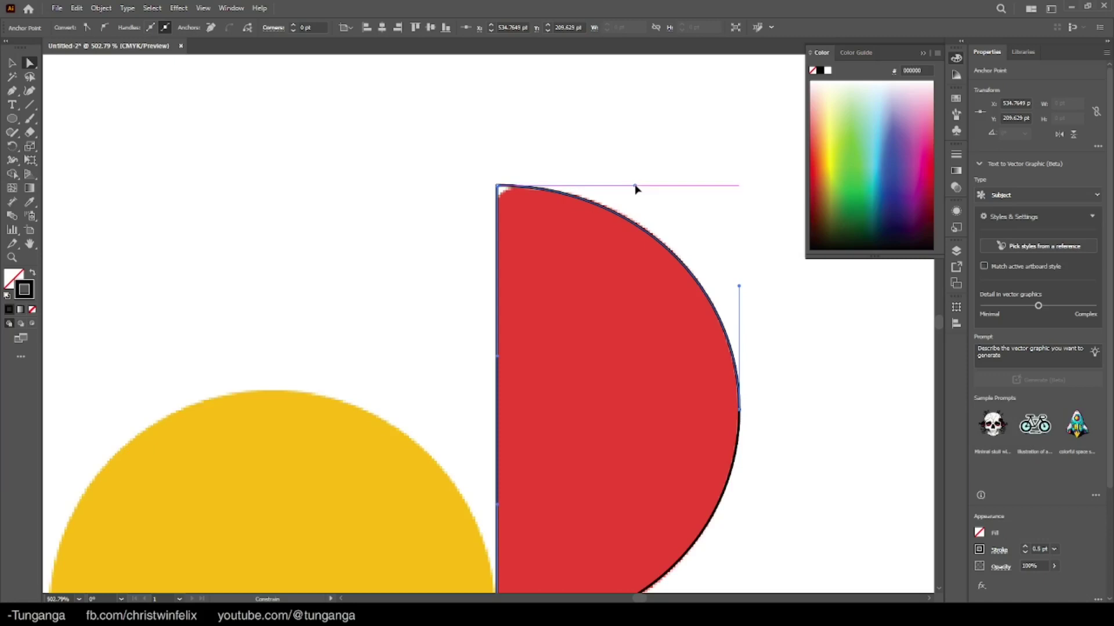
Add an anchor point on the outline's lower curve with the Pen tool and adjust its upper handle to match the blade's edge.
{"action": "left_click_drag", "start_coordinate": [584, 427], "coordinate": [589, 281]}
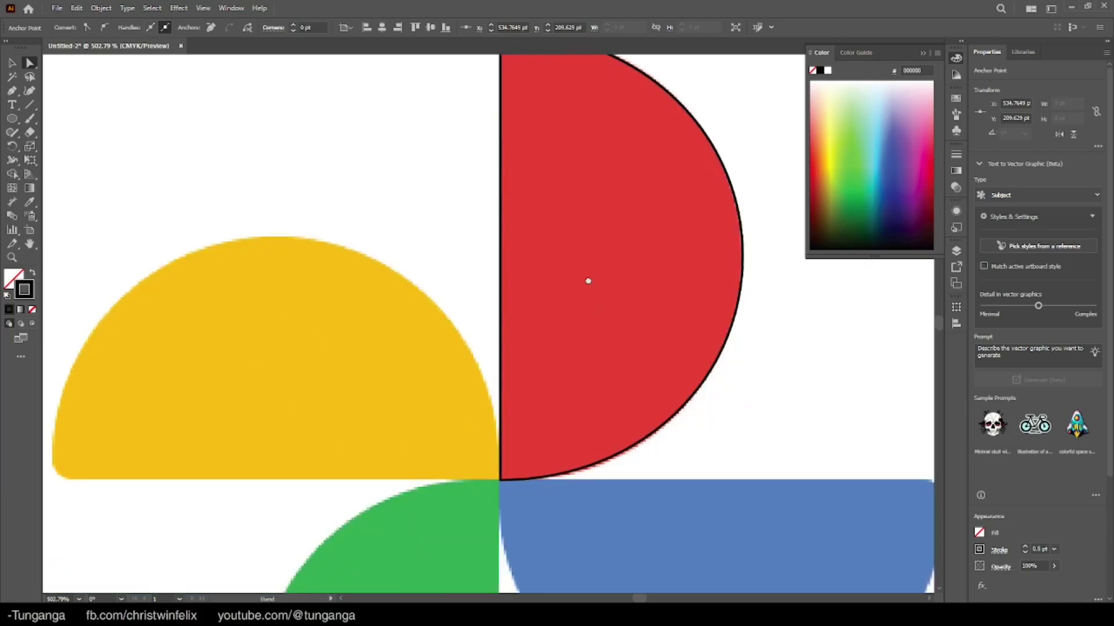
{"action": "left_click", "coordinate": [643, 451]}
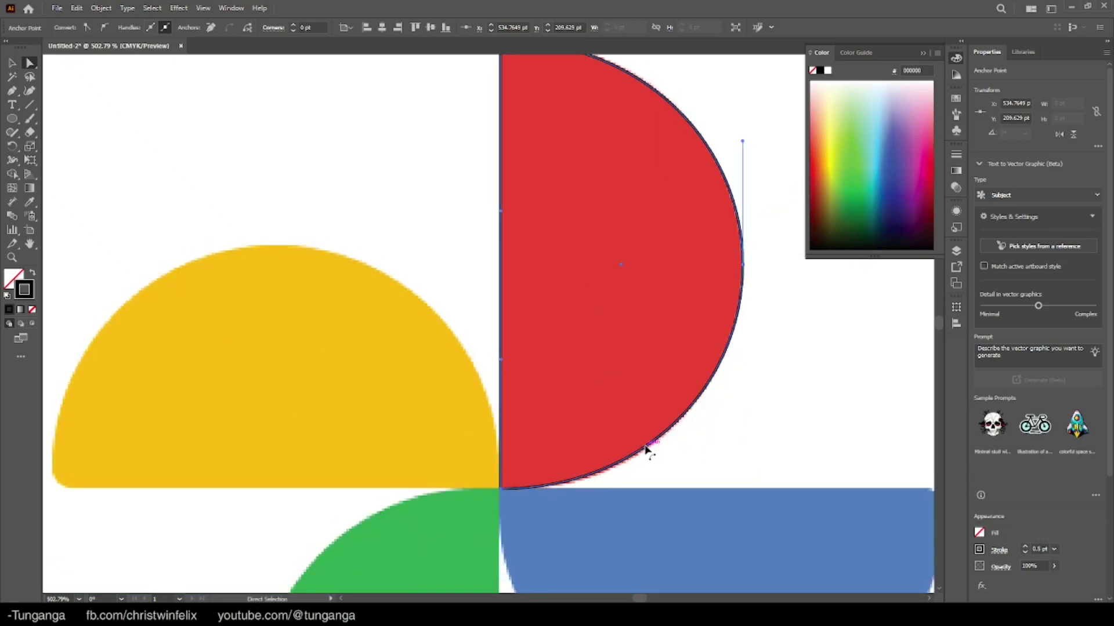
{"action": "key", "text": "p"}
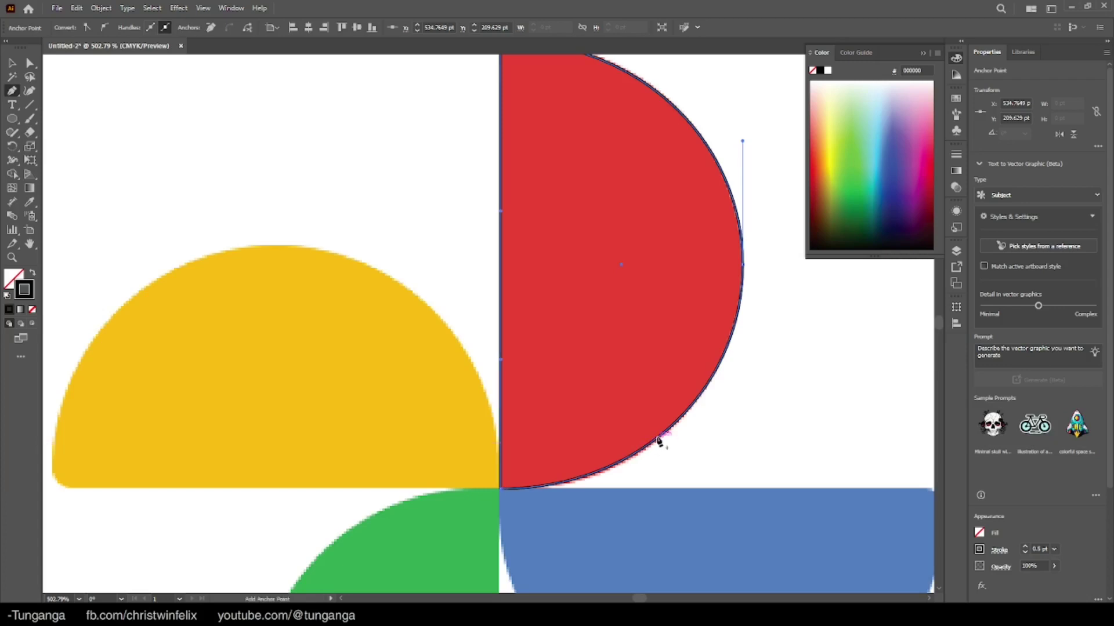
{"action": "left_click", "coordinate": [659, 443]}
{"action": "left_click", "coordinate": [712, 400], "text": "ctrl"}
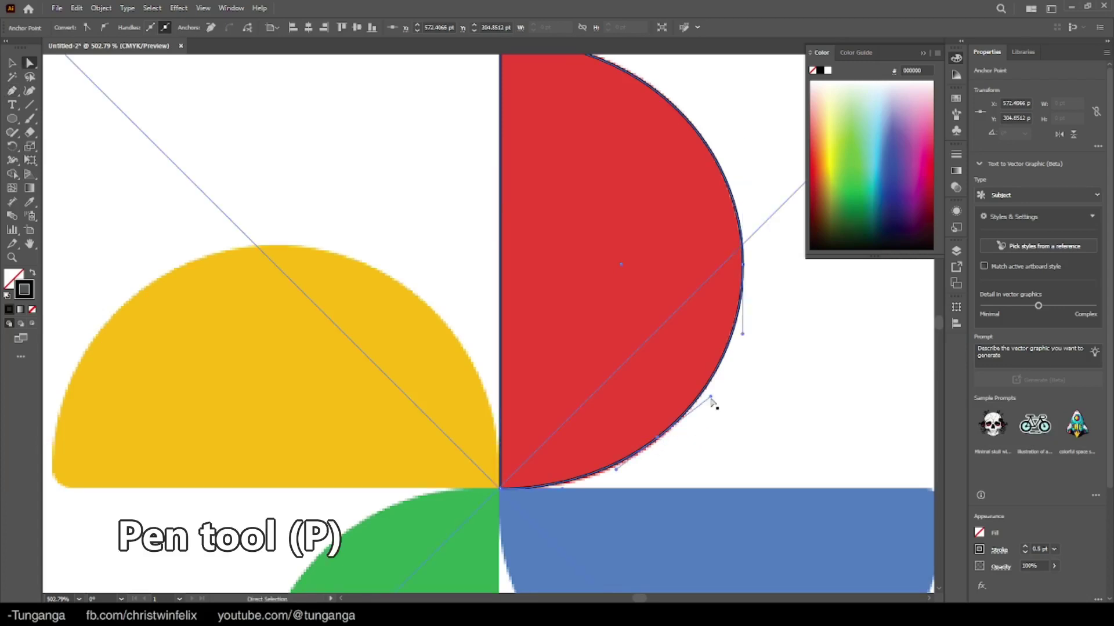
{"action": "left_click_drag", "start_coordinate": [711, 399], "coordinate": [713, 398]}
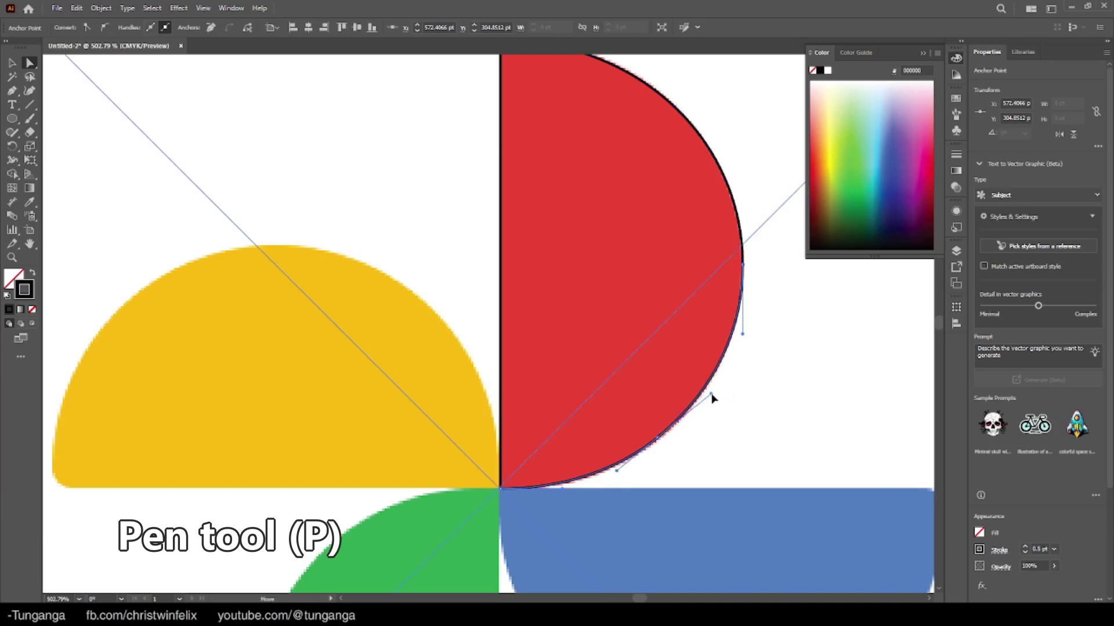
{"action": "left_click_drag", "start_coordinate": [712, 396], "coordinate": [711, 394]}
Round the outline's top corner at the straight edge to a radius of about 4.73 pt.
{"action": "left_click_drag", "start_coordinate": [597, 264], "coordinate": [613, 445]}
{"action": "left_click_drag", "start_coordinate": [518, 221], "coordinate": [532, 250]}
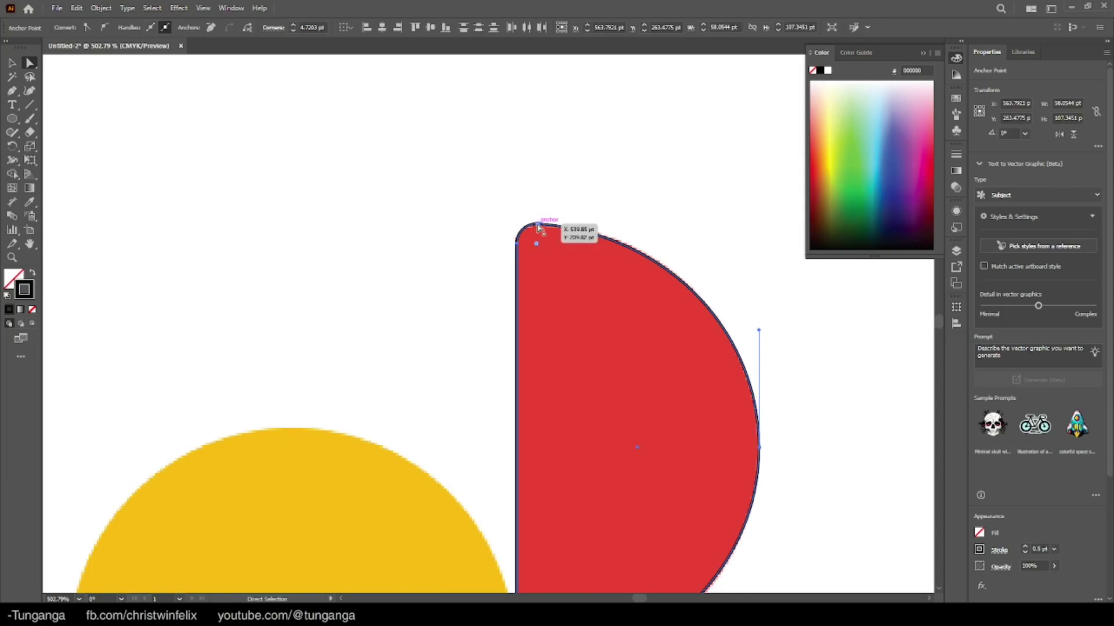
Nudge the rounded corner's curve anchor about 1 pt right and shorten the outermost anchor's upper handle to fit the blade.
{"action": "left_click", "coordinate": [538, 226]}
{"action": "key", "text": "Right"}
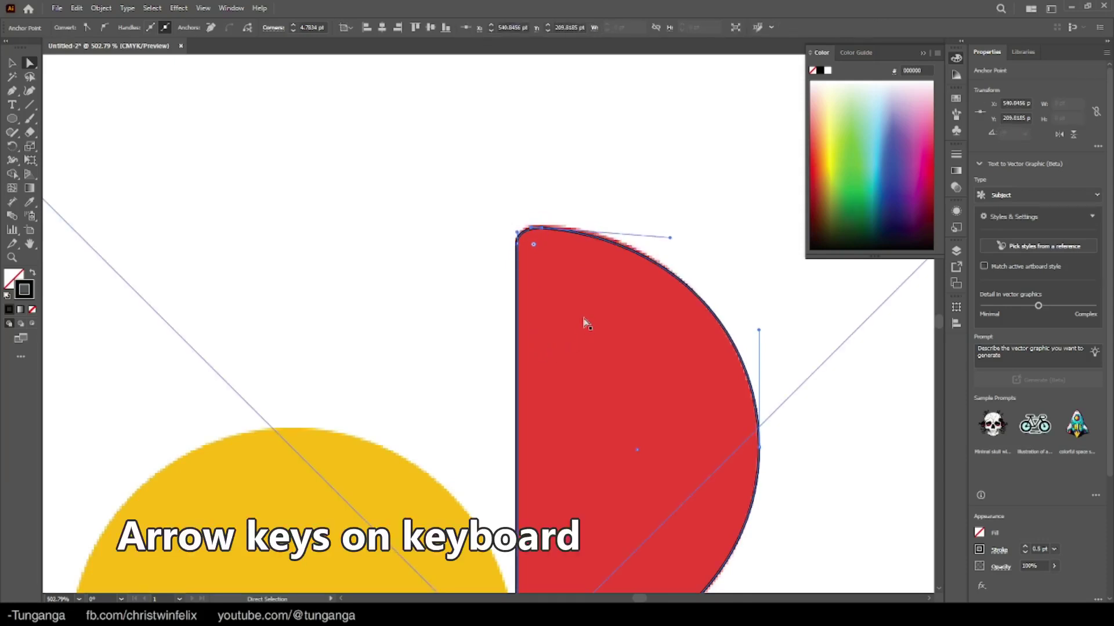
{"action": "key", "text": "Right"}
{"action": "key", "text": "Down"}
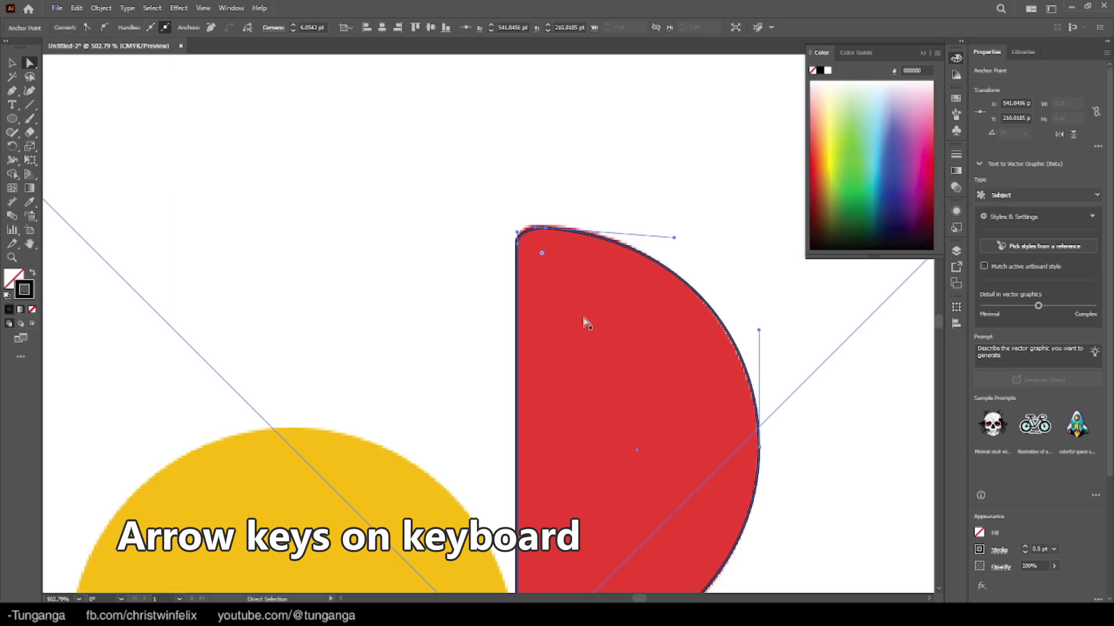
{"action": "key", "text": "Left"}
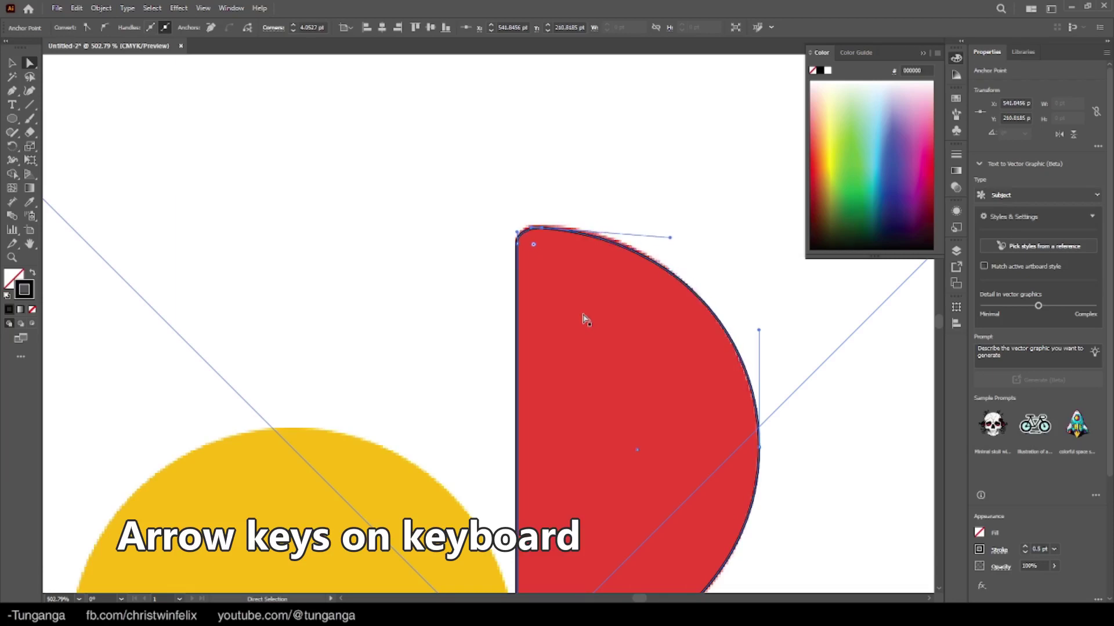
{"action": "mouse_move", "coordinate": [757, 340]}
{"action": "left_mouse_down"}
{"action": "mouse_move", "coordinate": [763, 323]}
{"action": "mouse_move", "coordinate": [759, 337]}
{"action": "left_mouse_up"}
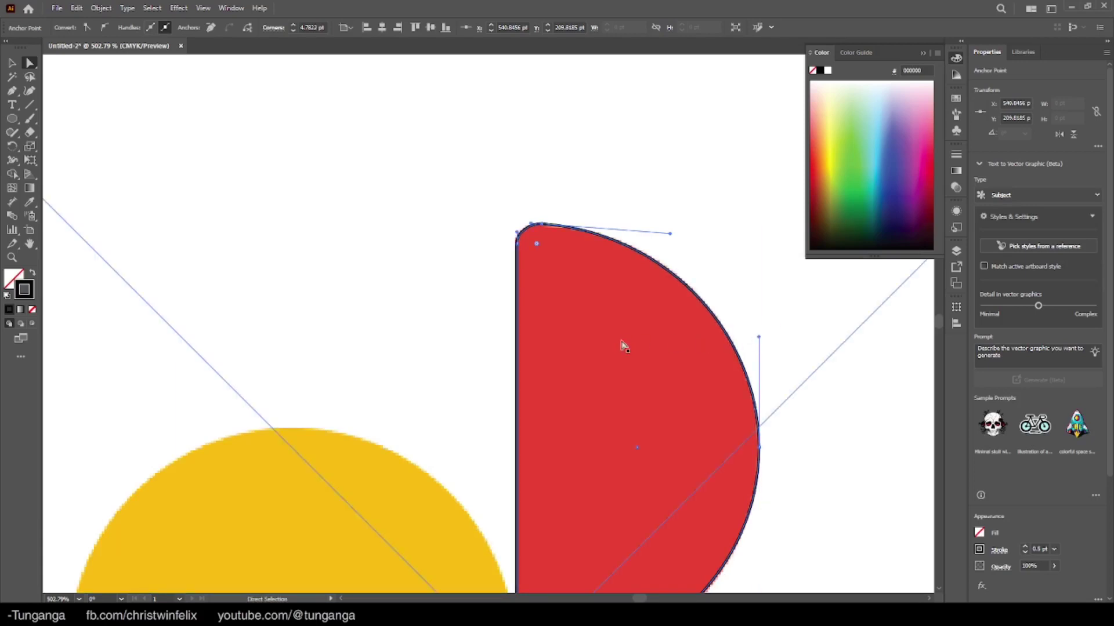
{"action": "key", "text": "ctrl+space"}
{"action": "left_click_drag", "start_coordinate": [609, 348], "coordinate": [779, 272]}
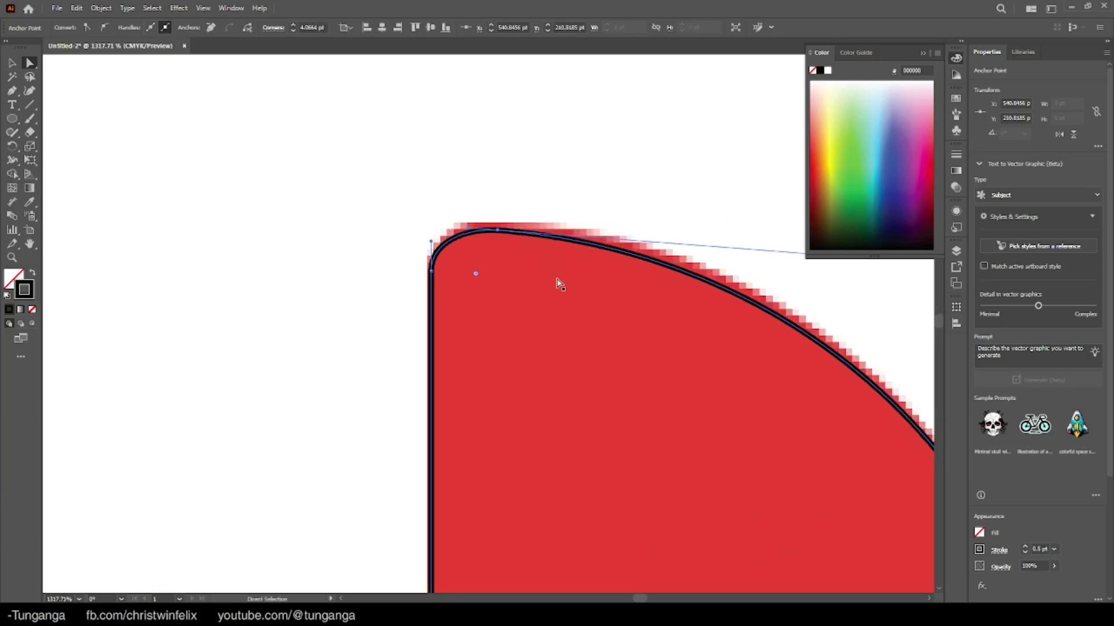
Scale the reference image and the outline up together to about 1573 by 1573 pt.
{"action": "key", "text": "ctrl+space"}
{"action": "left_click_drag", "start_coordinate": [652, 370], "coordinate": [671, 391]}
{"action": "key", "text": "ctrl+space"}
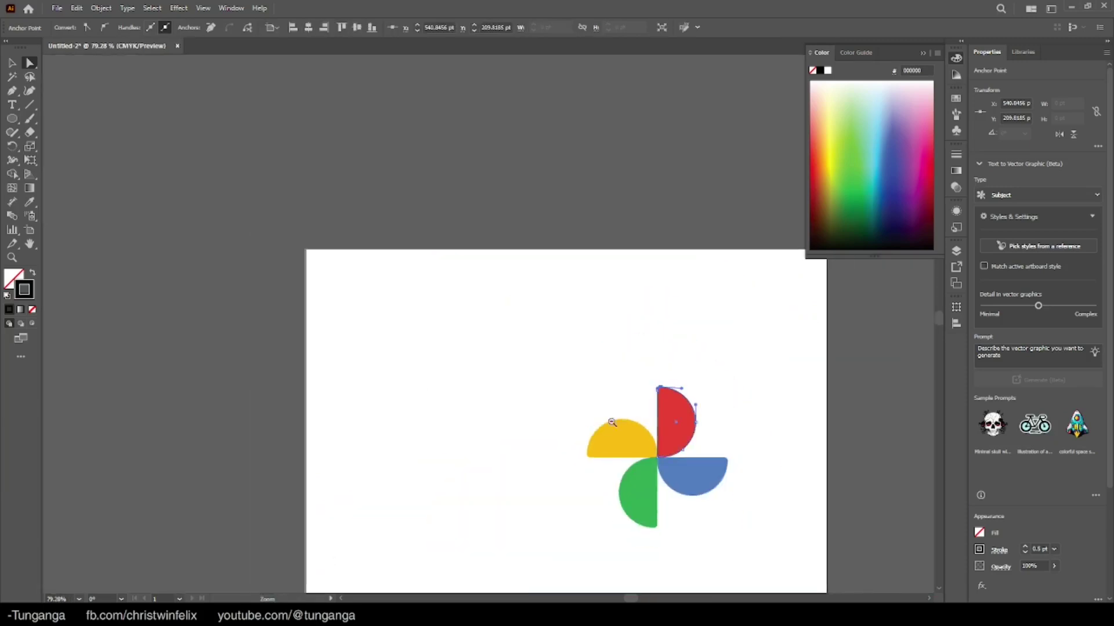
{"action": "left_click_drag", "start_coordinate": [580, 327], "coordinate": [519, 279]}
{"action": "left_click_drag", "start_coordinate": [460, 350], "coordinate": [409, 278]}
{"action": "left_click_drag", "start_coordinate": [400, 223], "coordinate": [651, 440]}
{"action": "left_click_drag", "start_coordinate": [650, 233], "coordinate": [970, 27]}
Nudge the enlarged outline's rounded-corner curve anchor about 4 pt right and slightly down, and lengthen its handle toward the corner.
{"action": "scroll", "coordinate": [405, 249], "scroll_direction": "up", "scroll_amount": 6}
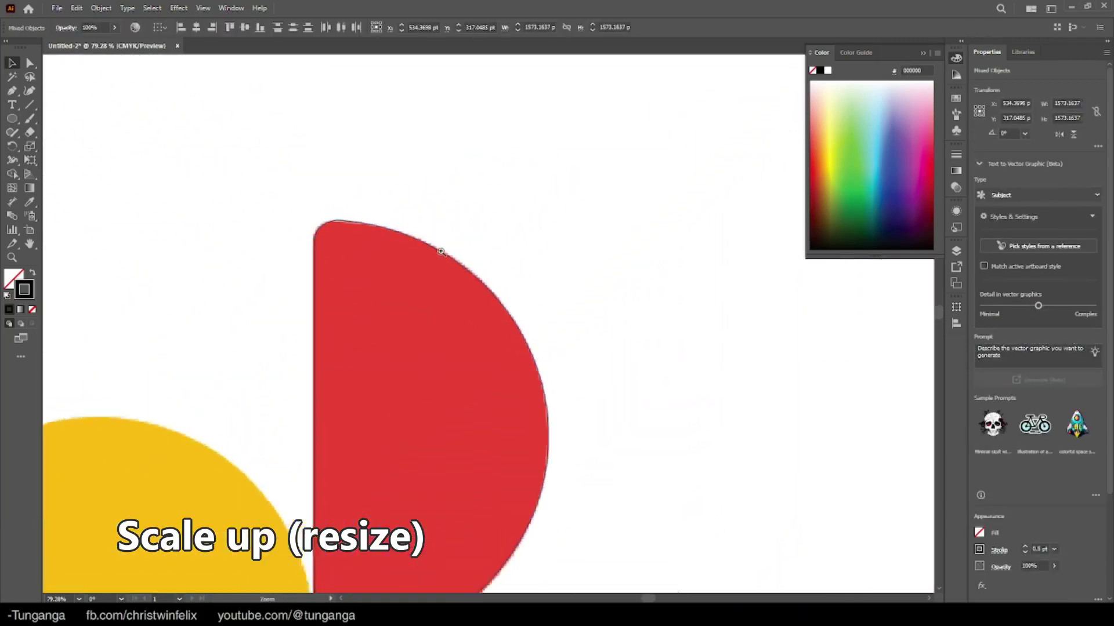
{"action": "key", "text": "a"}
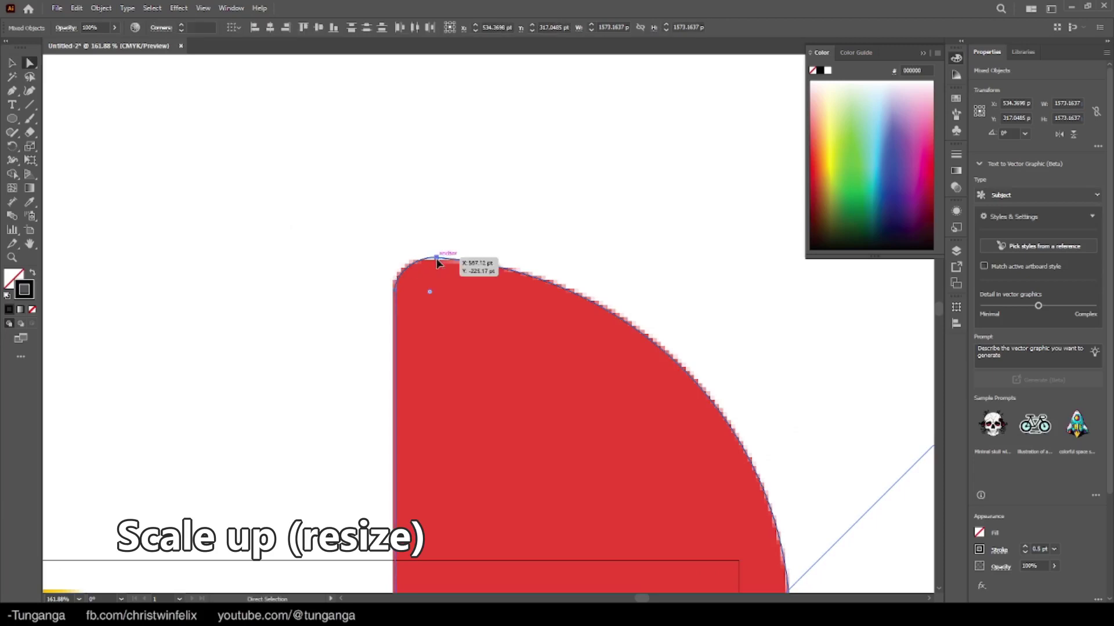
{"action": "left_click", "coordinate": [440, 257]}
{"action": "scroll", "coordinate": [464, 371], "scroll_direction": "up", "scroll_amount": 2}
{"action": "key", "text": "Down"}
{"action": "key", "text": "Right"}
{"action": "key", "text": "Right"}
{"action": "key", "text": "Right"}
{"action": "key", "text": "Right"}
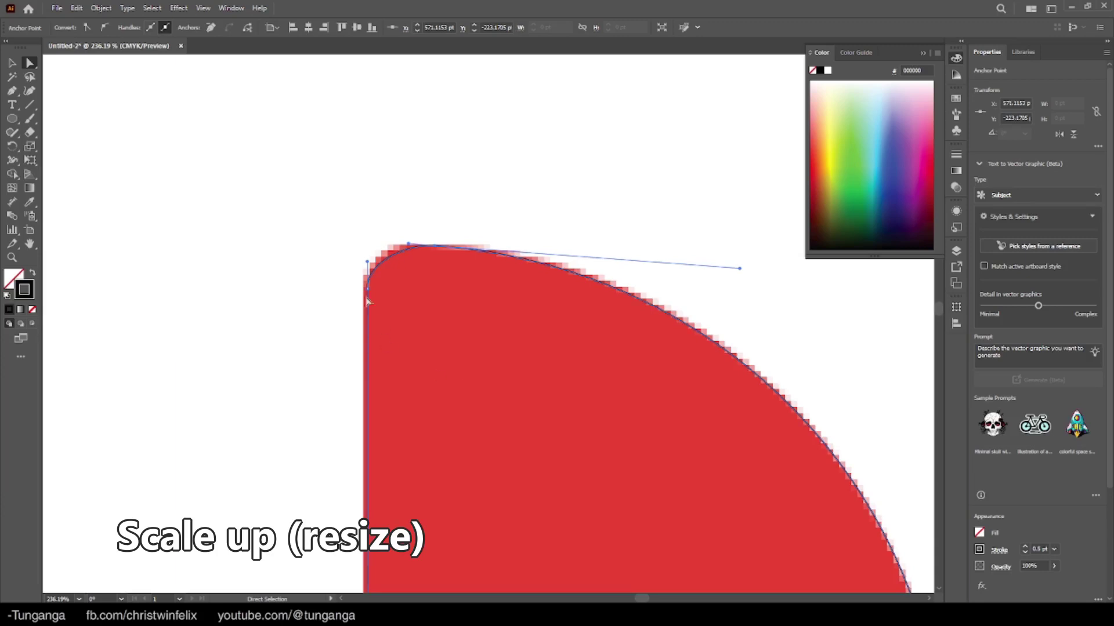
{"action": "left_click_drag", "start_coordinate": [411, 247], "coordinate": [396, 246]}
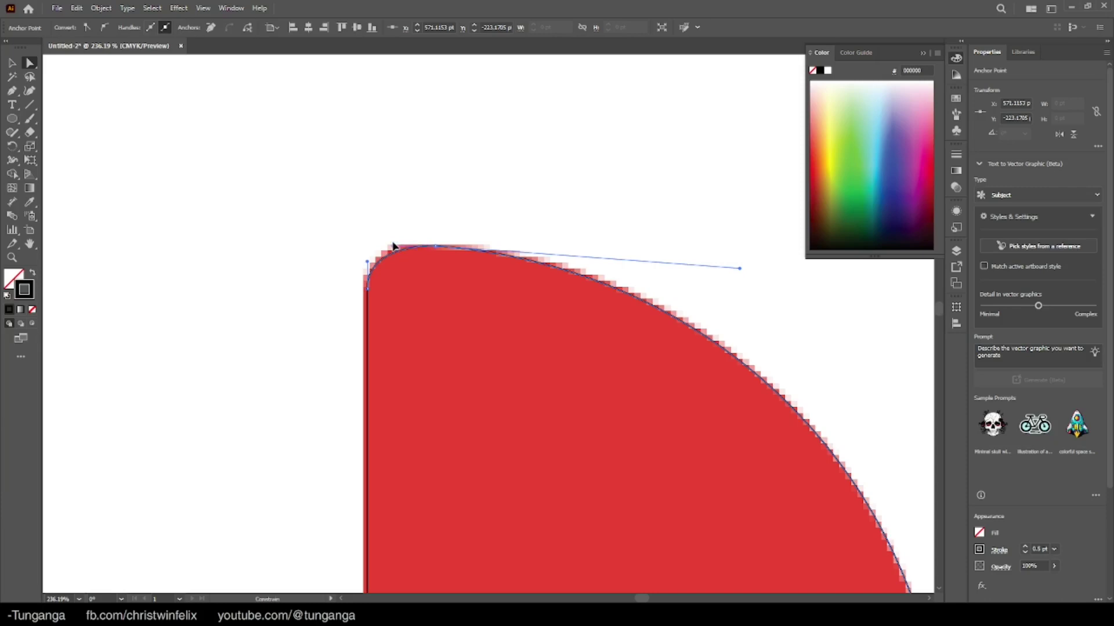
Nudge the outline's outermost anchor left and its added lower-curve anchor right and up to match the blade's edge.
{"action": "scroll", "coordinate": [517, 375], "scroll_direction": "down", "scroll_amount": 3}
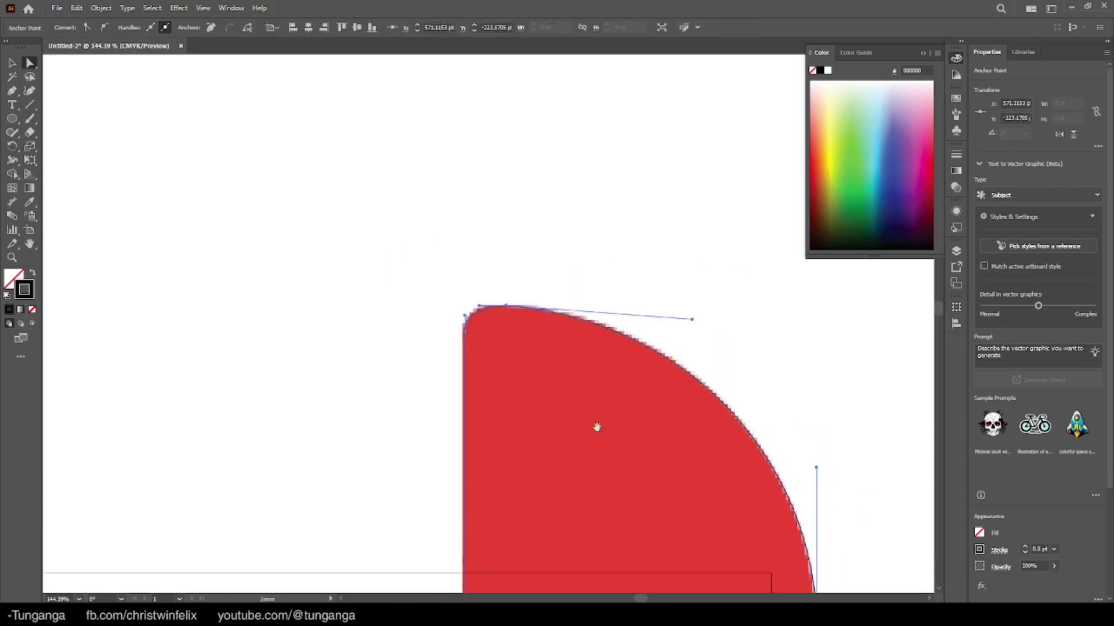
{"action": "left_click_drag", "start_coordinate": [597, 427], "coordinate": [558, 394]}
{"action": "left_click_drag", "start_coordinate": [569, 449], "coordinate": [573, 390]}
{"action": "left_click", "coordinate": [695, 377]}
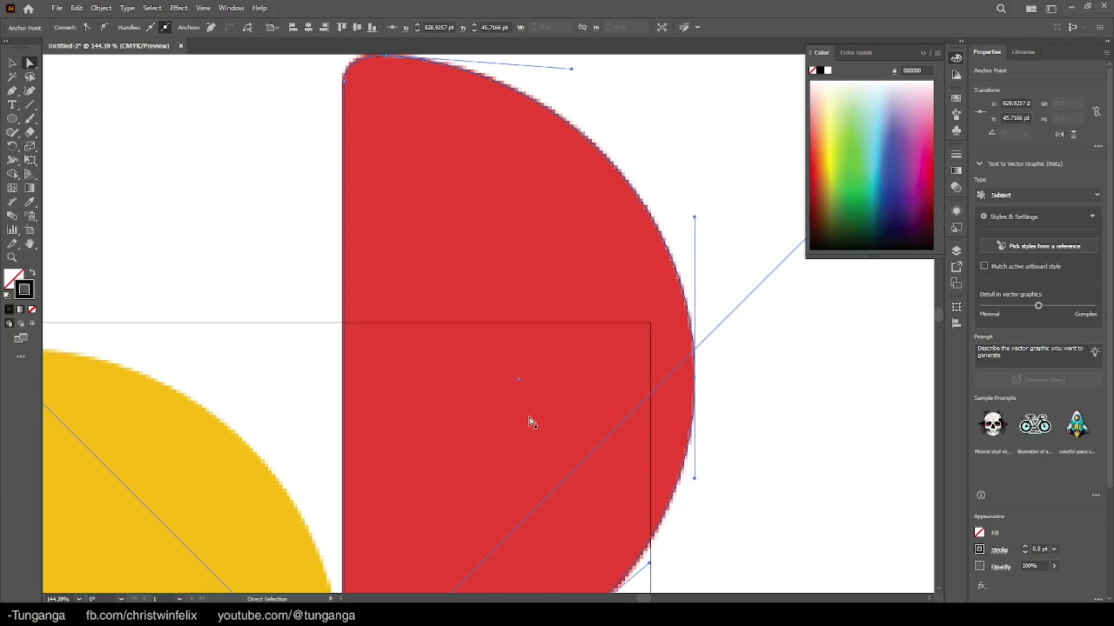
{"action": "key", "text": "Left"}
{"action": "left_click_drag", "start_coordinate": [580, 462], "coordinate": [626, 400]}
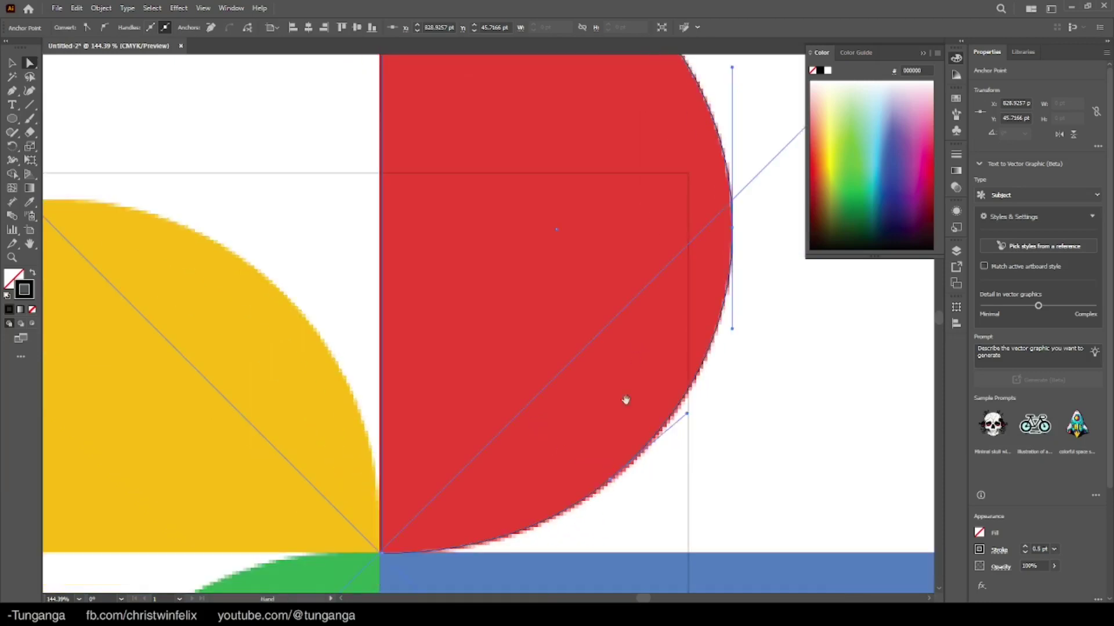
{"action": "left_click", "coordinate": [620, 477]}
{"action": "key", "text": "Right"}
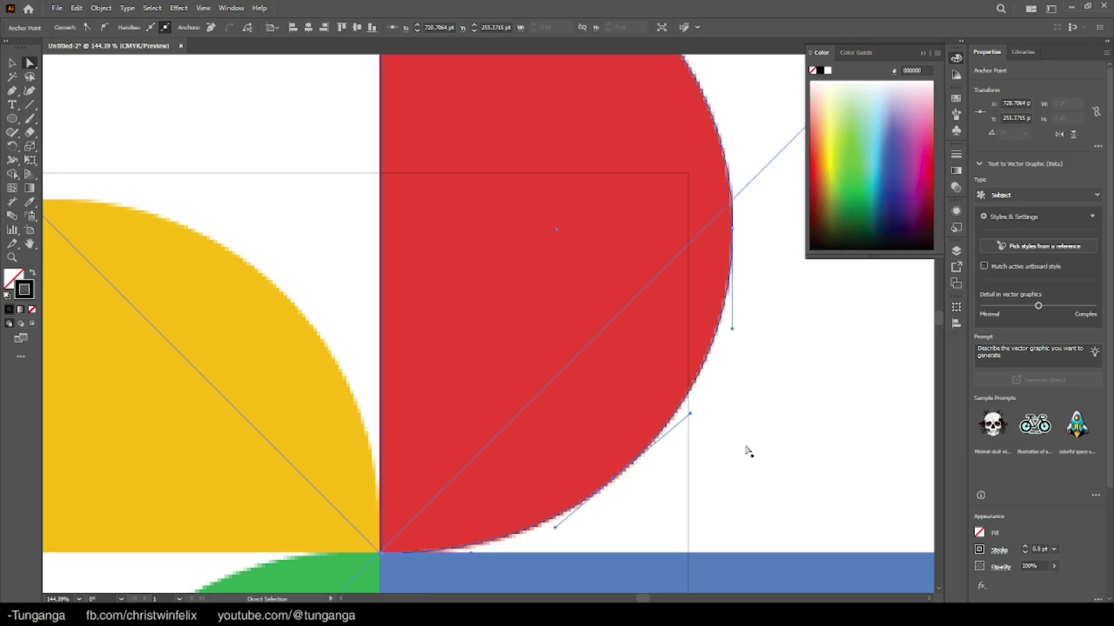
{"action": "key", "text": "Up"}
Select the reference image and outline together and scale them back down to about 330 by 330 pt.
{"action": "key", "text": "ctrl+0"}
{"action": "key", "text": "v"}
{"action": "key", "text": "ctrl+a"}
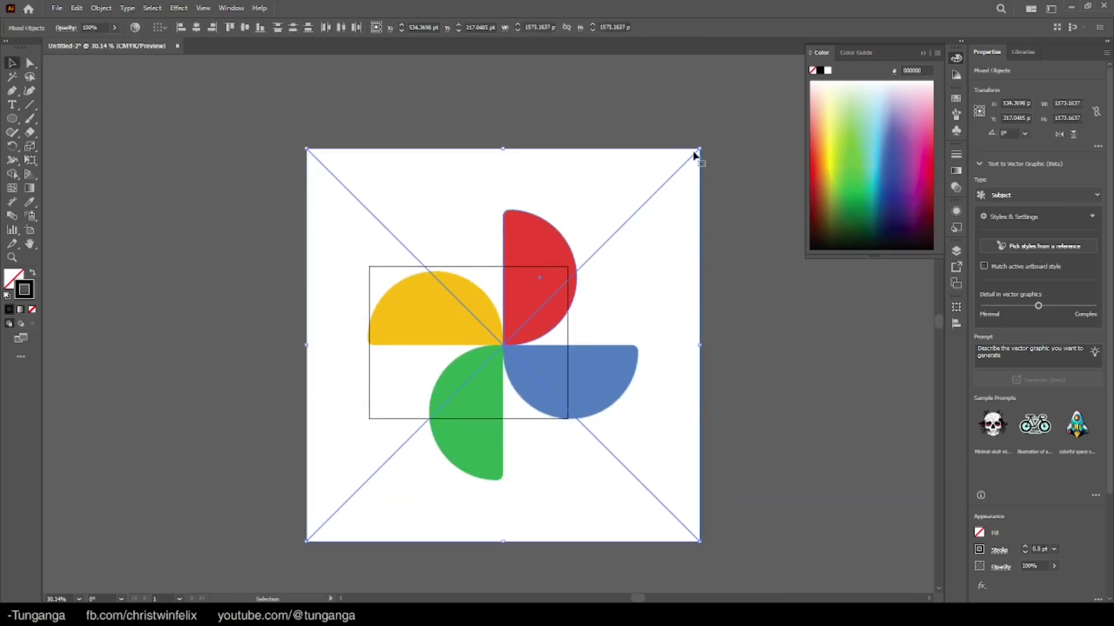
{"action": "left_click_drag", "start_coordinate": [699, 149], "coordinate": [542, 219]}
Move the blade outline onto the empty area left of the reference and swap its fill and stroke for a solid black shape.
{"action": "key", "text": "z"}
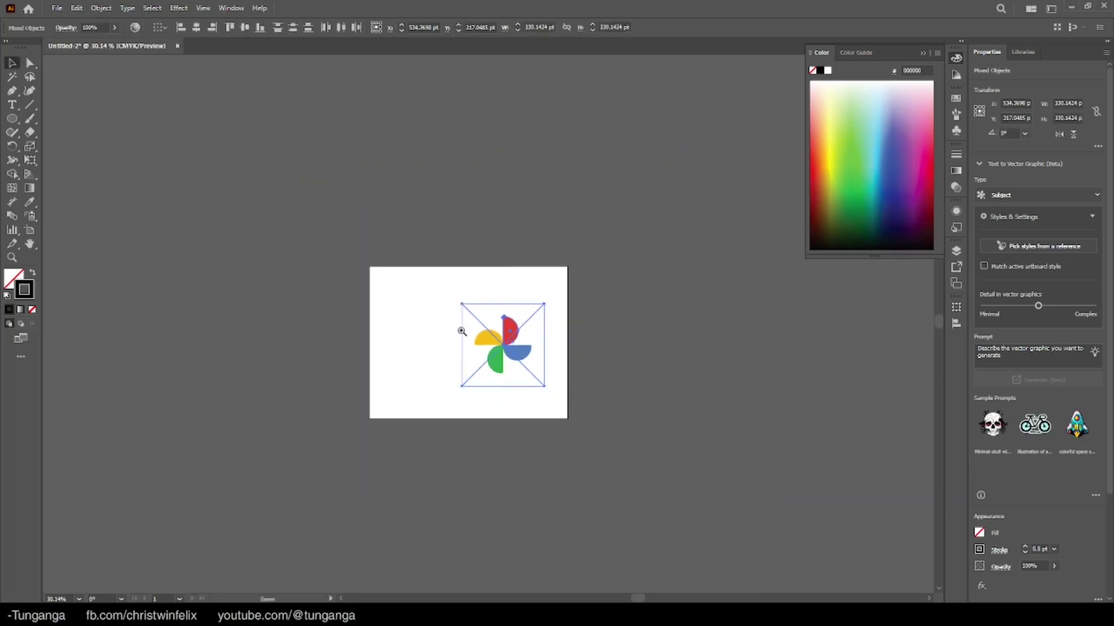
{"action": "left_click", "coordinate": [458, 325]}
{"action": "key", "text": "v"}
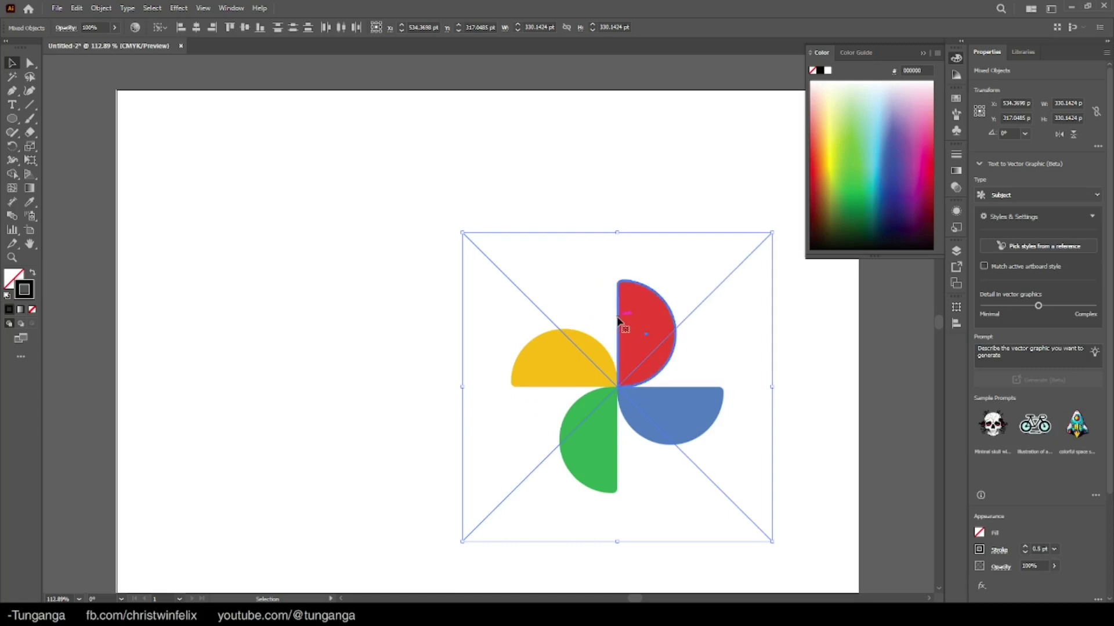
{"action": "left_click", "coordinate": [621, 308]}
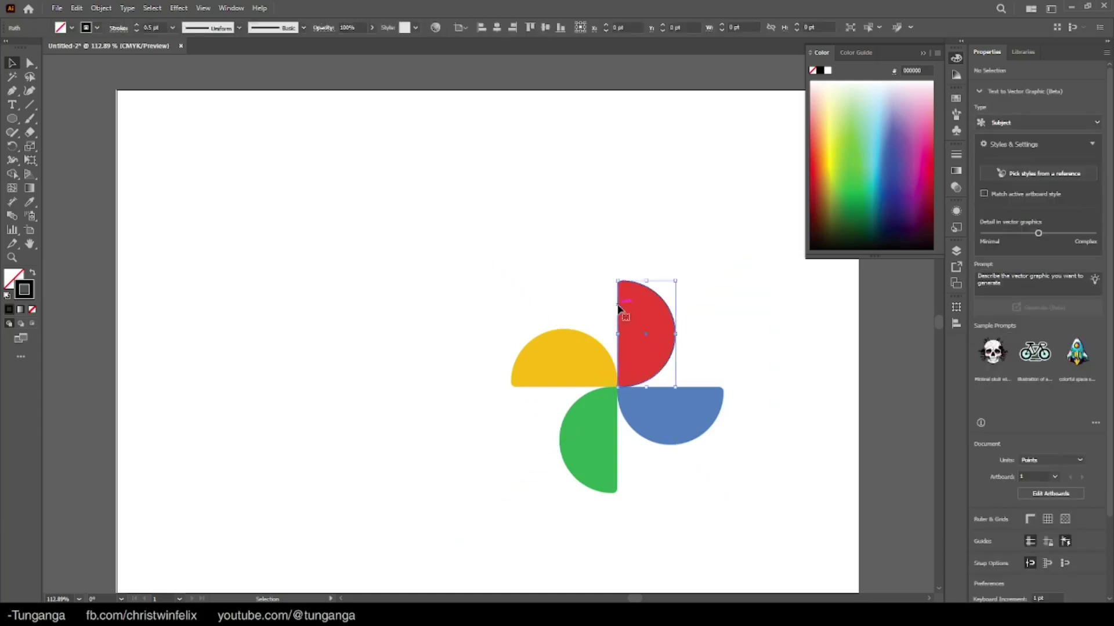
{"action": "left_click_drag", "start_coordinate": [617, 309], "coordinate": [305, 310]}
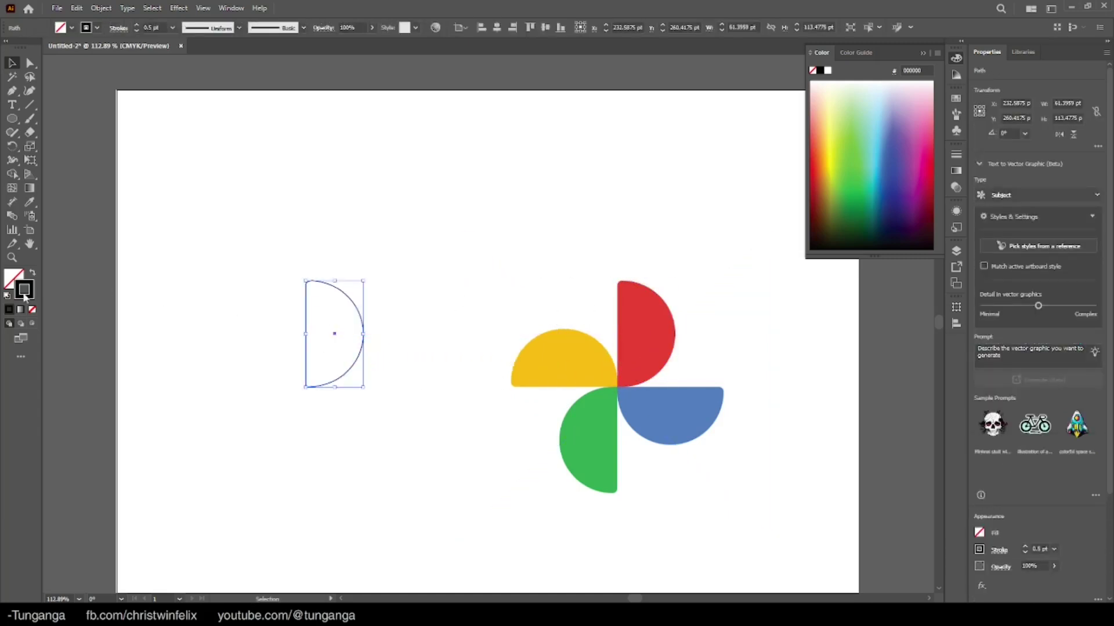
{"action": "left_click", "coordinate": [32, 273]}
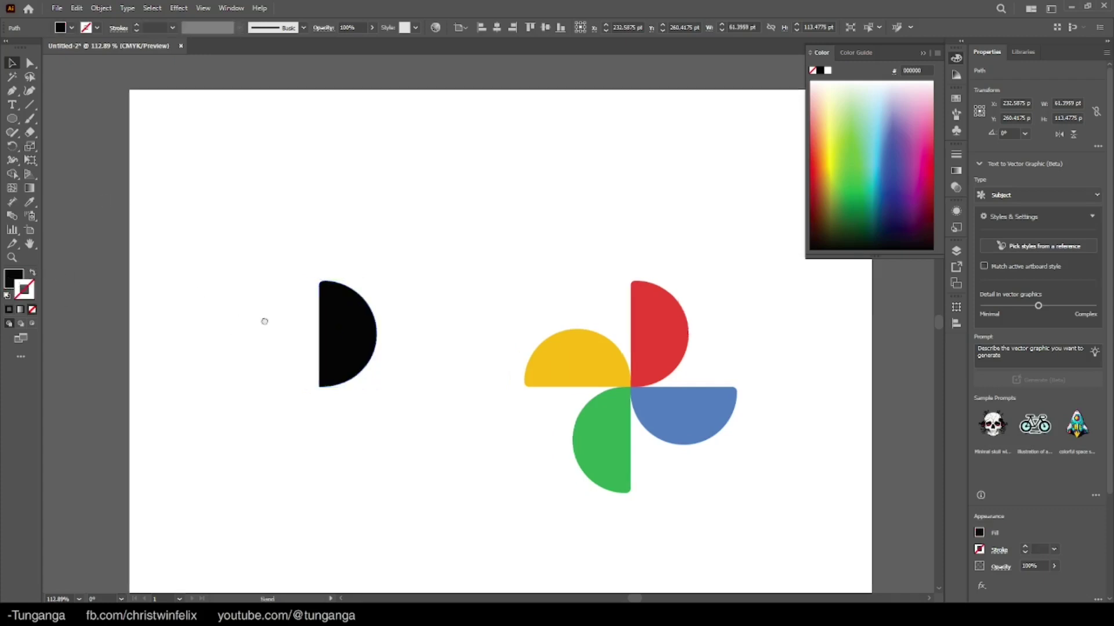
Apply a Distort & Transform Transform effect to the black blade with a 90° angle, 3 copies and the lower-left reference point.
{"action": "scroll", "coordinate": [423, 319], "scroll_direction": "up", "scroll_amount": 5}
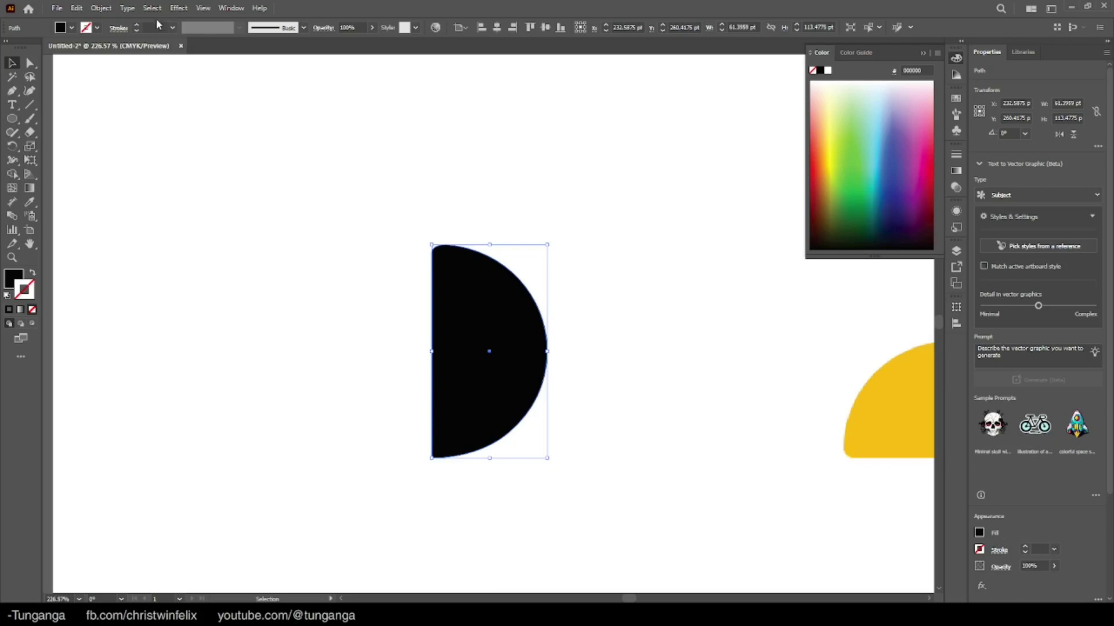
{"action": "left_click", "coordinate": [180, 8]}
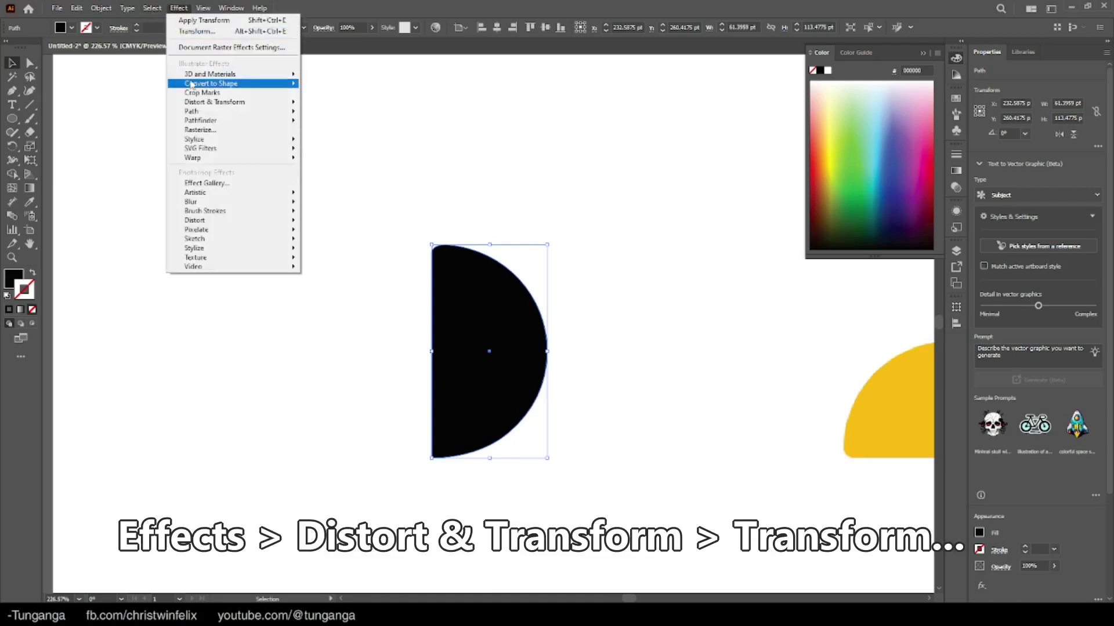
{"action": "mouse_move", "coordinate": [225, 104]}
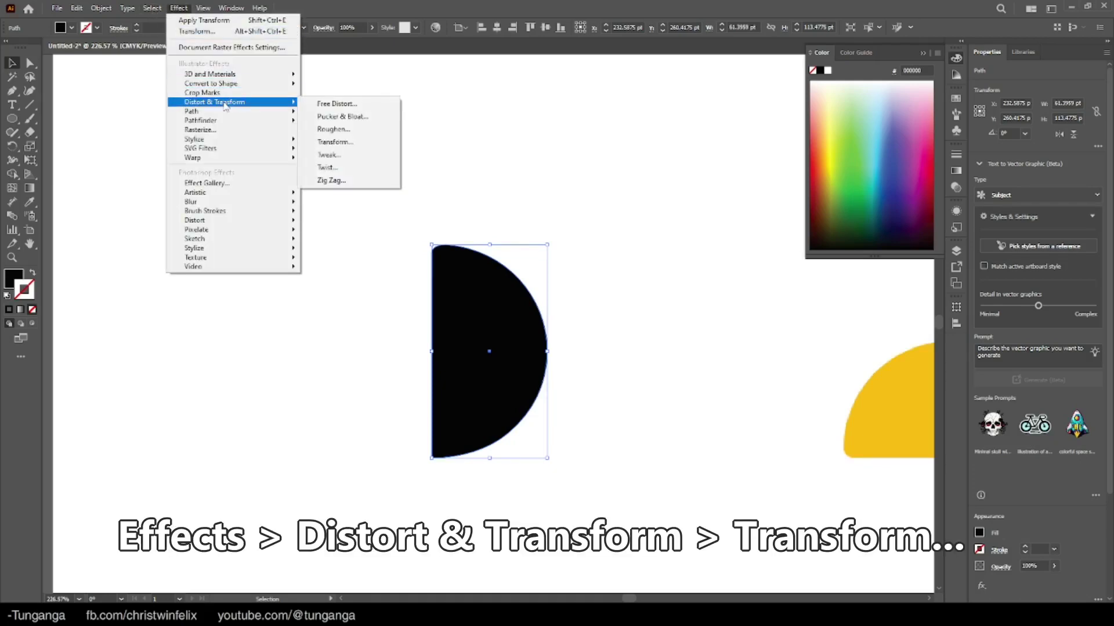
{"action": "left_click", "coordinate": [335, 142]}
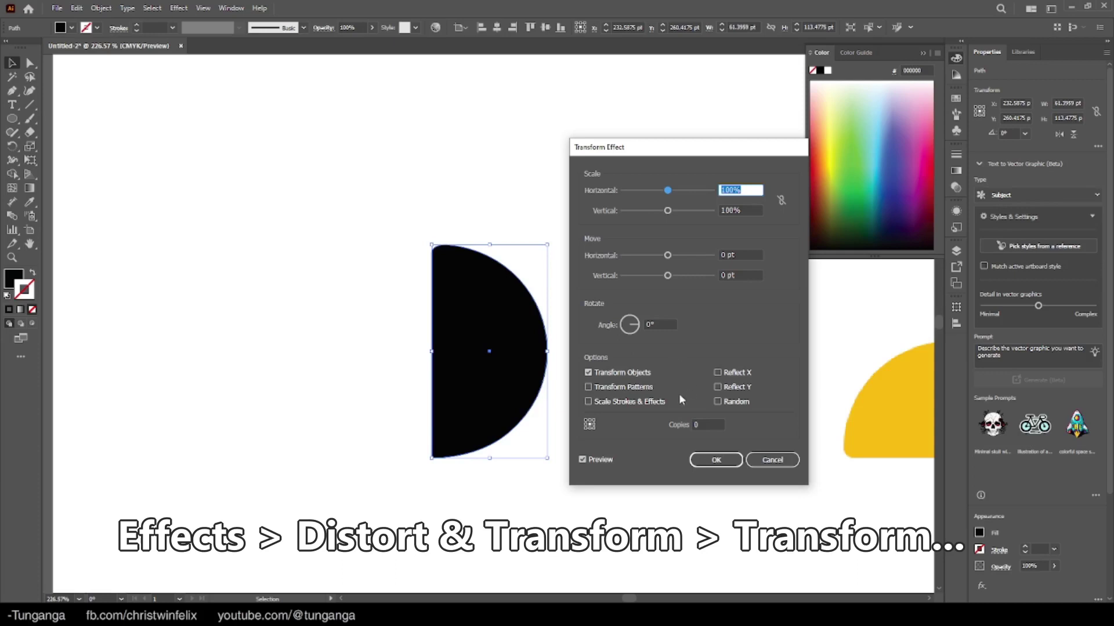
{"action": "double_click", "coordinate": [653, 325]}
{"action": "key", "text": "Tab"}
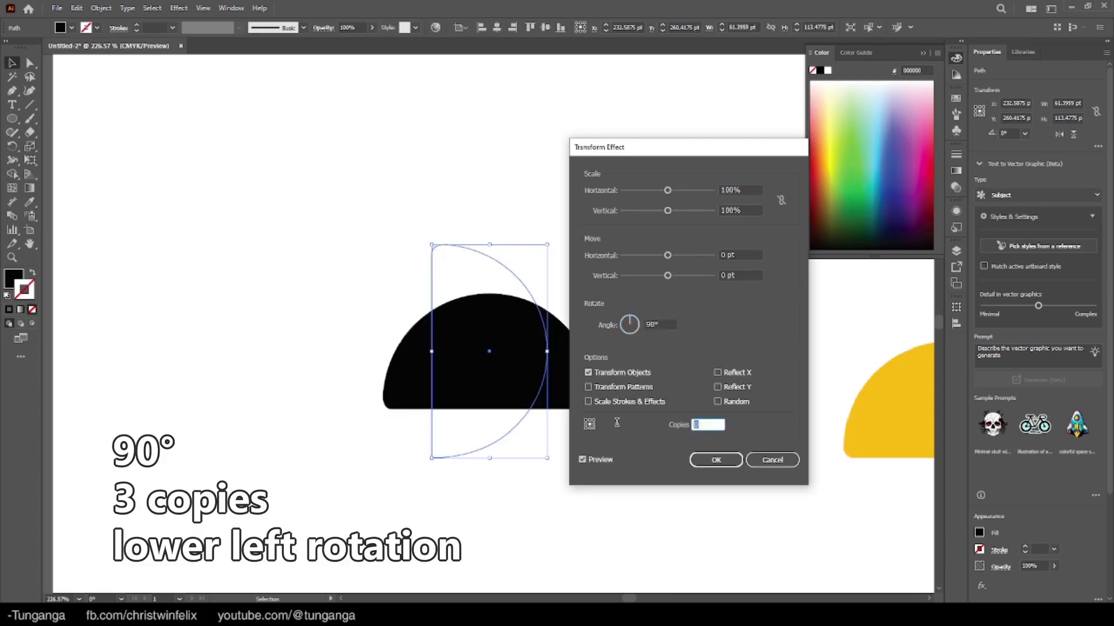
{"action": "left_click", "coordinate": [586, 429]}
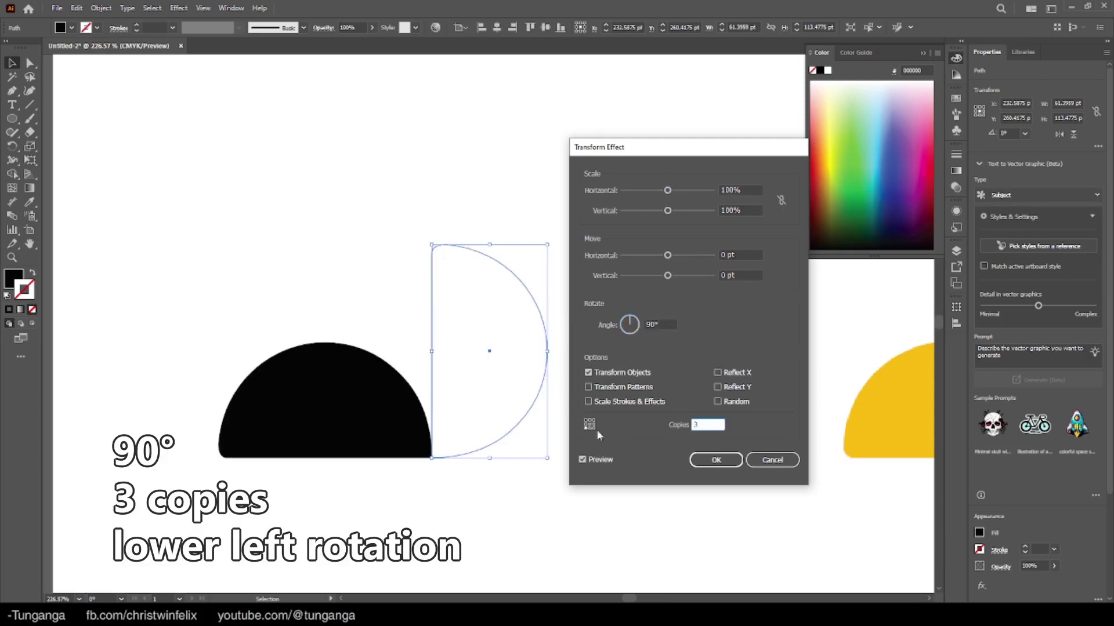
{"action": "left_click", "coordinate": [728, 463]}
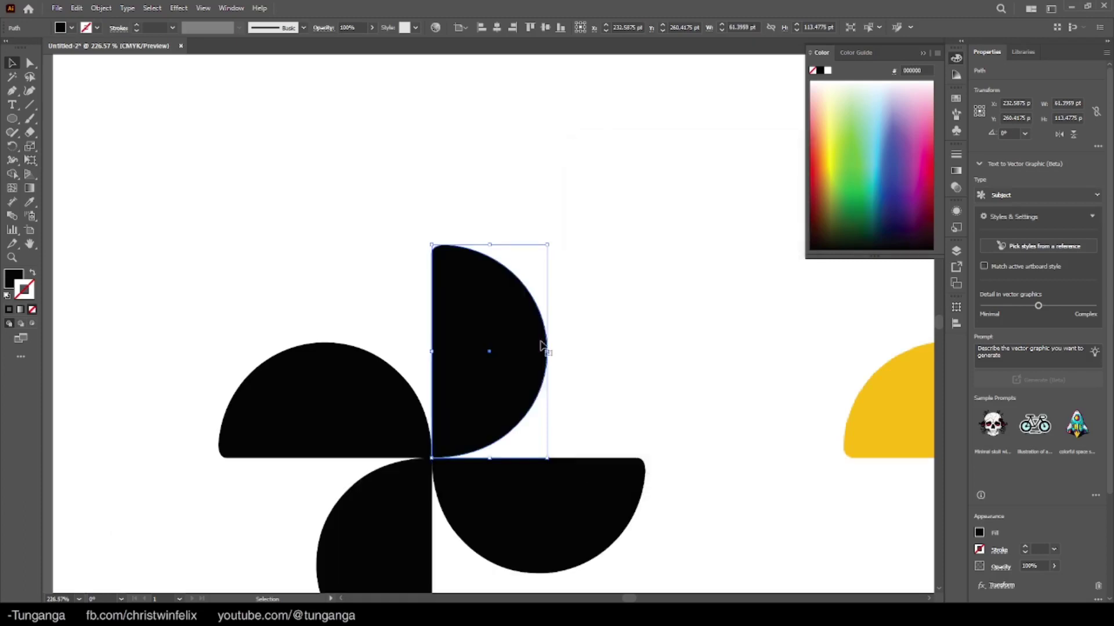
Expand the appearance of the rotated black pinwheel and ungroup it into separate blades.
{"action": "left_click", "coordinate": [104, 9]}
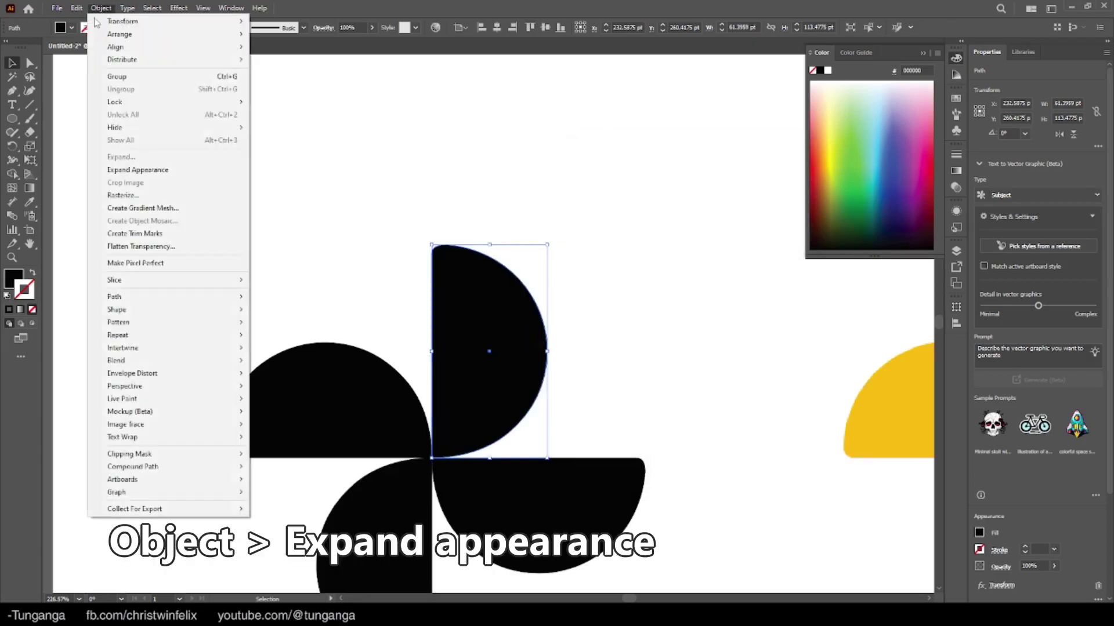
{"action": "left_click", "coordinate": [152, 170]}
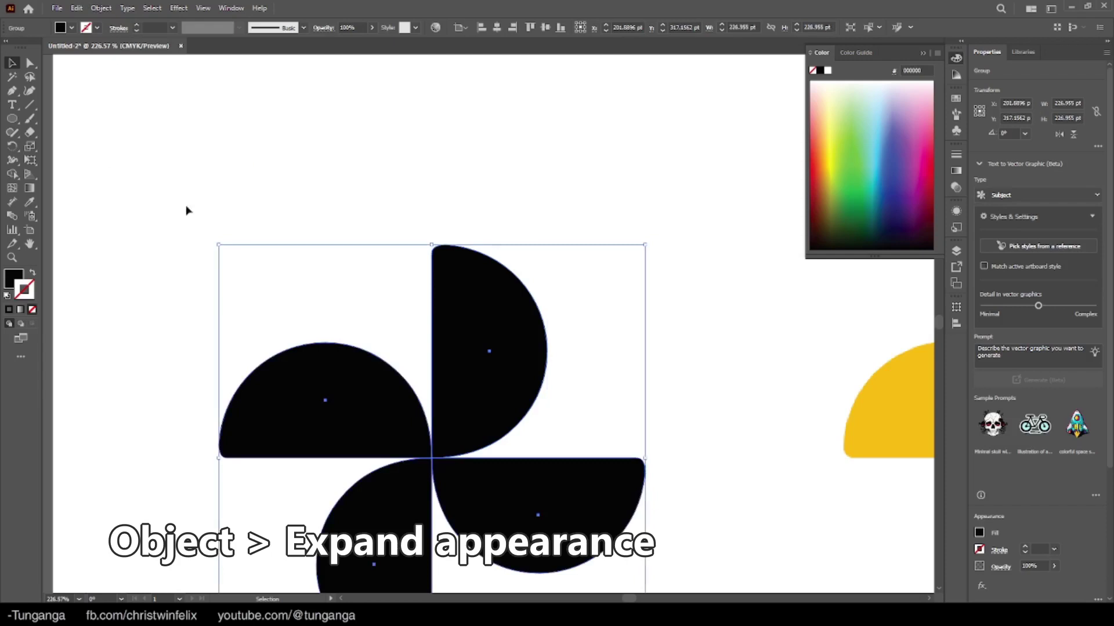
{"action": "right_click", "coordinate": [467, 330]}
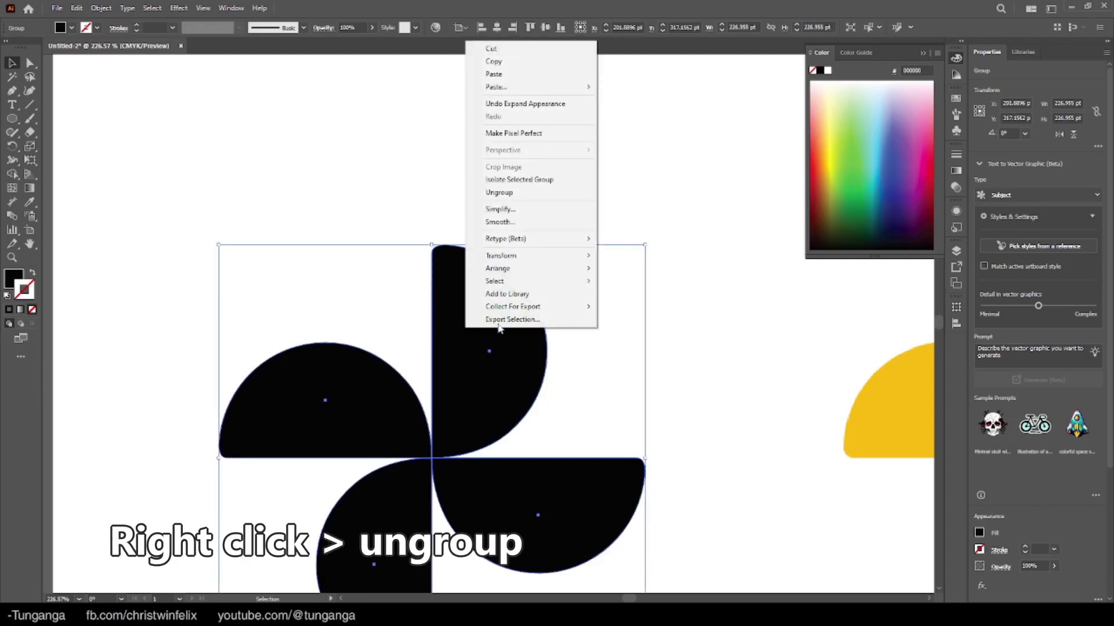
{"action": "left_click", "coordinate": [539, 197]}
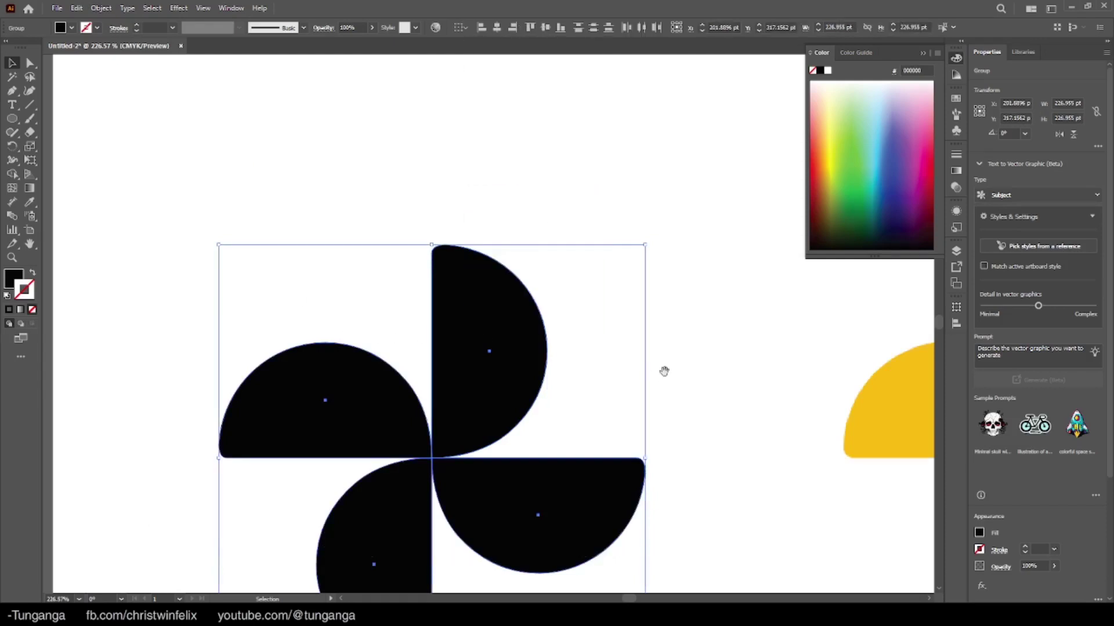
Fill the upper blade of the black pinwheel with the red sampled from the reference logo using the Eyedropper.
{"action": "scroll", "coordinate": [641, 356], "scroll_direction": "down", "scroll_amount": 3}
{"action": "left_click", "coordinate": [364, 294]}
{"action": "key", "text": "i"}
{"action": "left_click", "coordinate": [754, 308]}
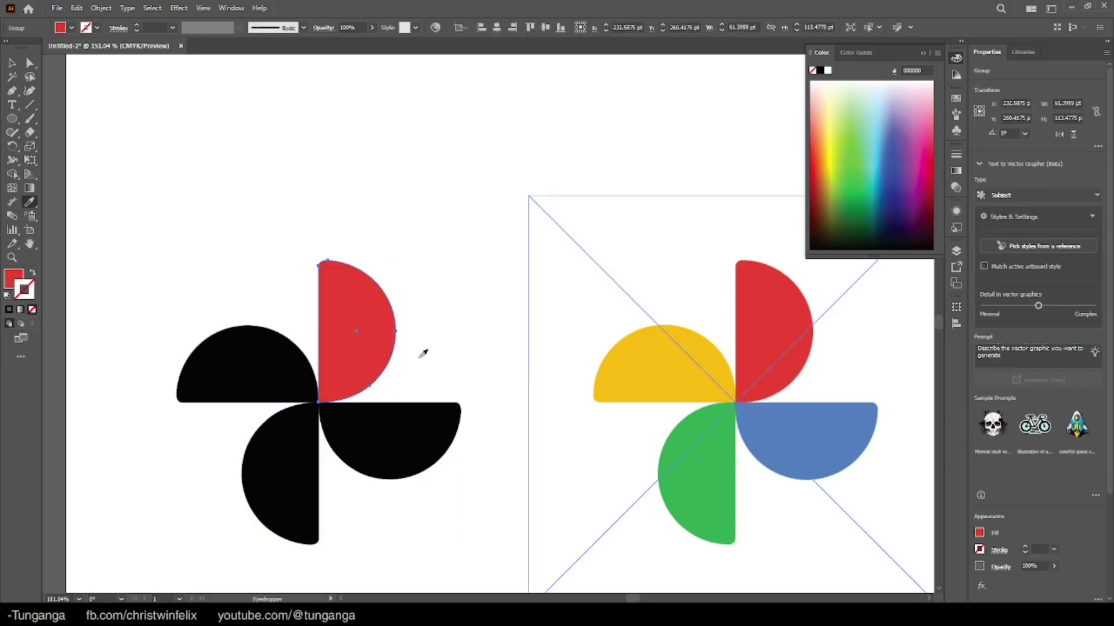
{"action": "key", "text": "v"}
Fill the traced pinwheel's left-hand blade with the yellow sampled from the reference's matching blade.
{"action": "left_click", "coordinate": [244, 368]}
{"action": "key", "text": "i"}
{"action": "left_click", "coordinate": [641, 363]}
{"action": "key", "text": "v"}
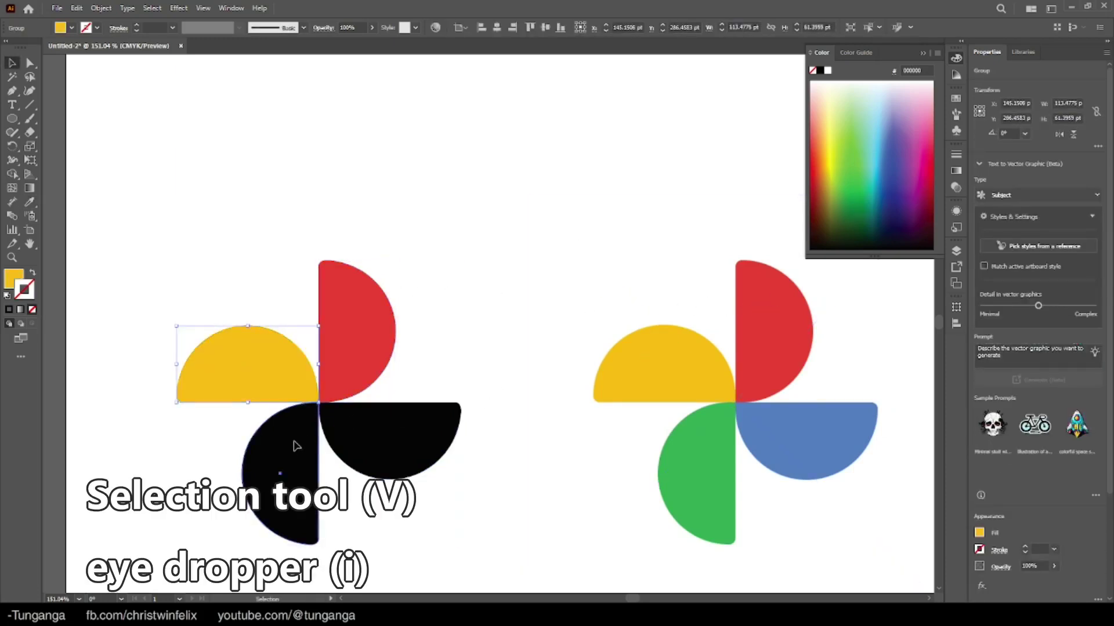
Recolour the traced pinwheel's lower blade with the green sampled from the reference's matching blade.
{"action": "left_click", "coordinate": [294, 447]}
{"action": "key", "text": "i"}
{"action": "left_click", "coordinate": [713, 473]}
{"action": "key", "text": "v"}
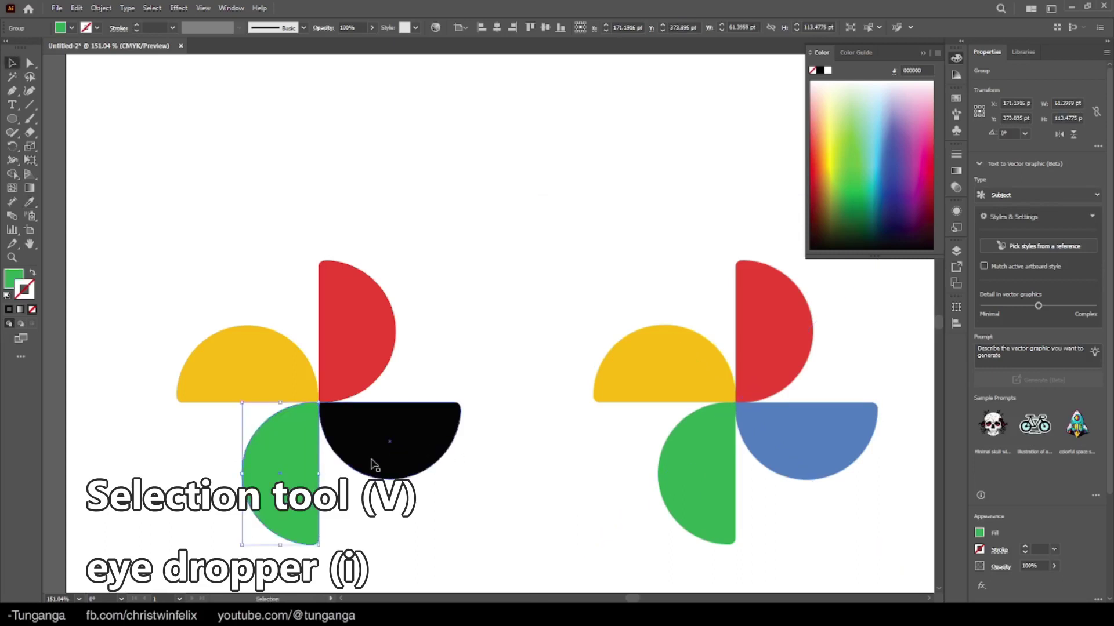
Fill the remaining black blade with the blue sampled from the reference logo and select all four coloured blades together.
{"action": "left_click", "coordinate": [379, 459]}
{"action": "key", "text": "i"}
{"action": "left_click", "coordinate": [820, 418]}
{"action": "key", "text": "v"}
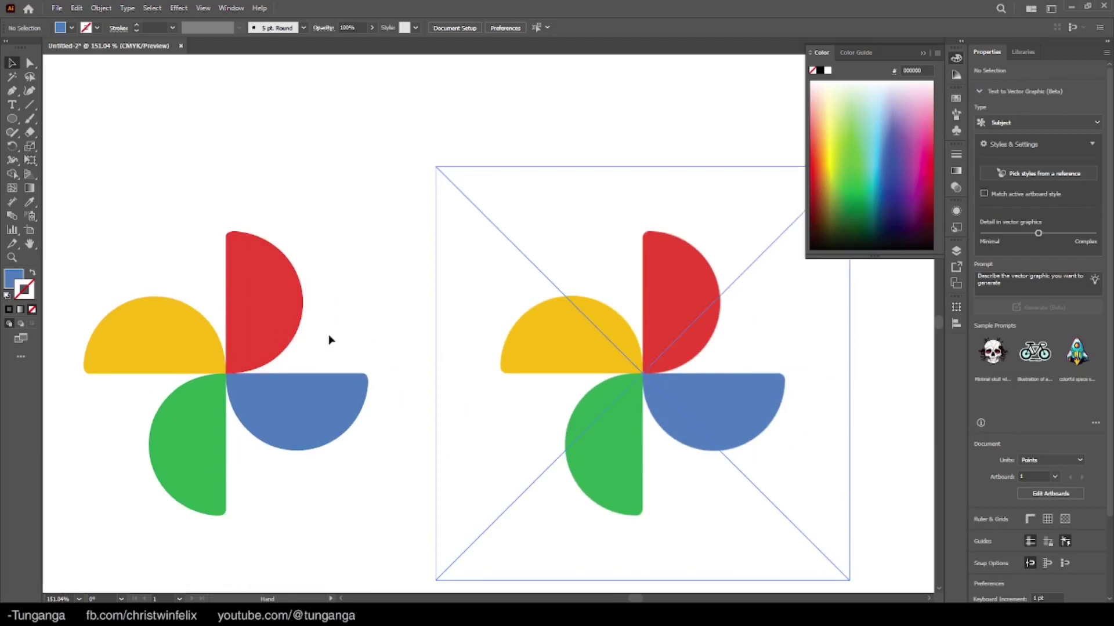
{"action": "left_click", "coordinate": [258, 383]}
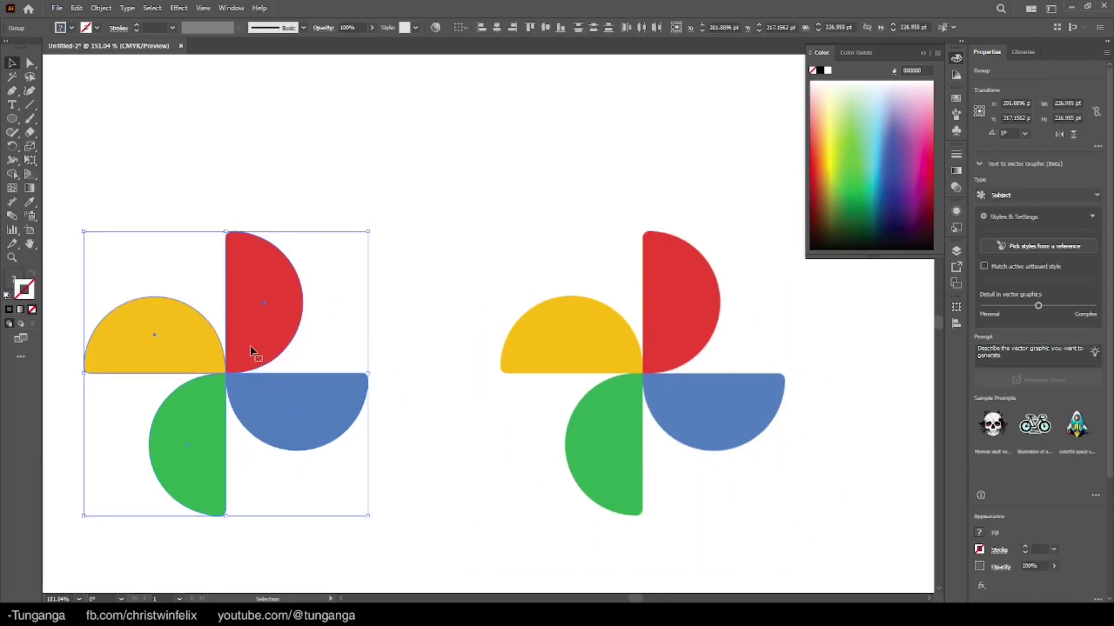